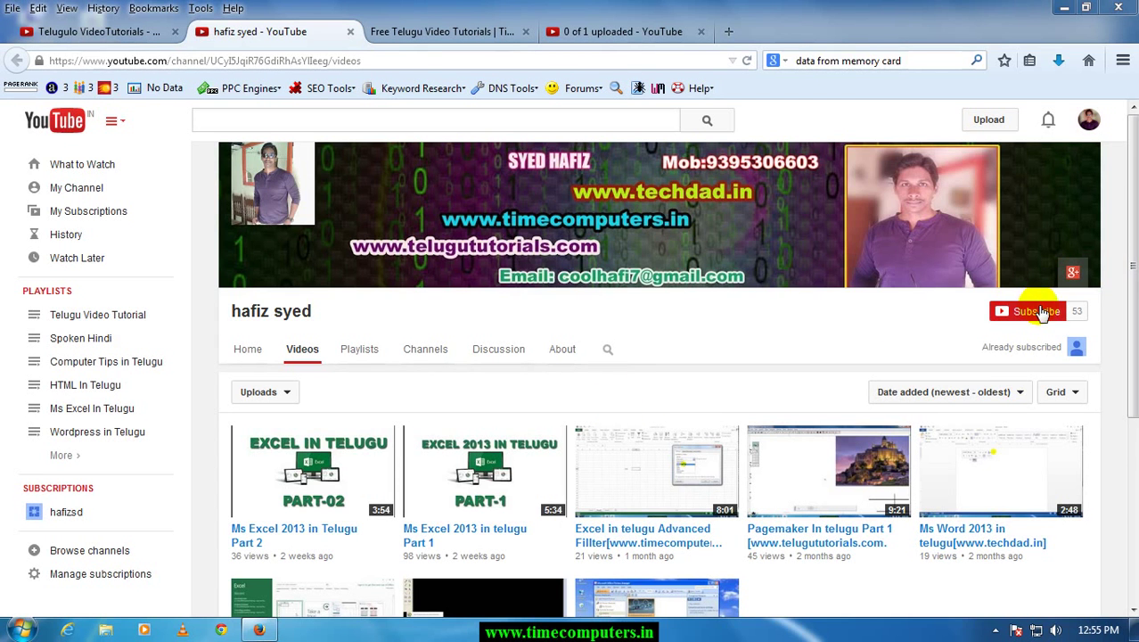
- Switch to the Free Telugu Video Tutorials tab, then launch Excel from the Run prompt with 'excel'
click(403, 31)
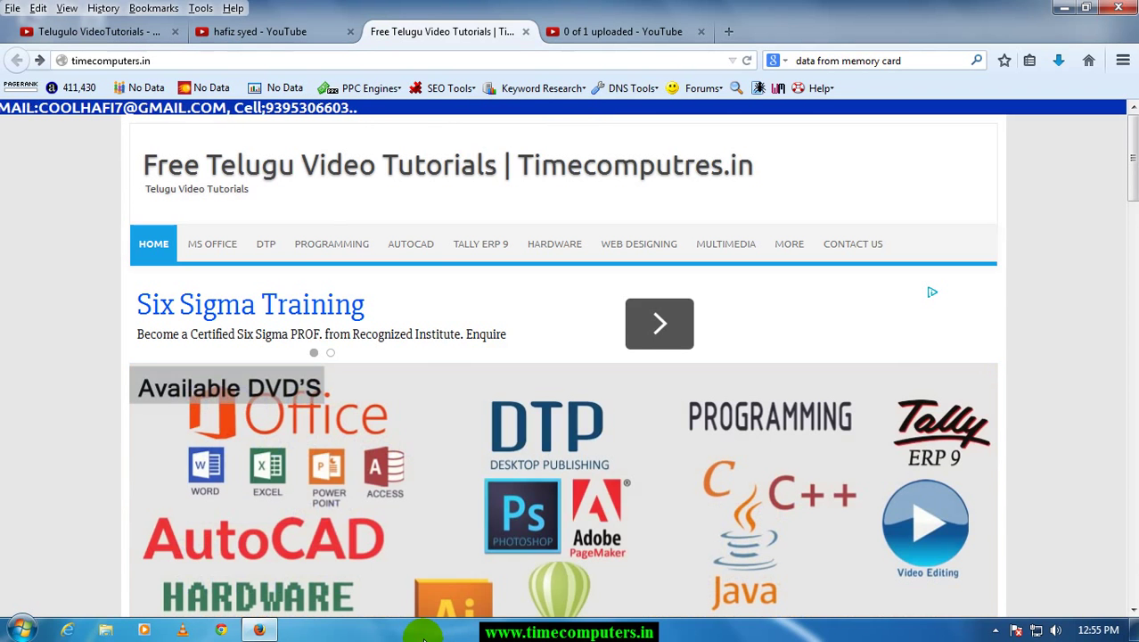
key(super+r)
text(excel)
key(Return)
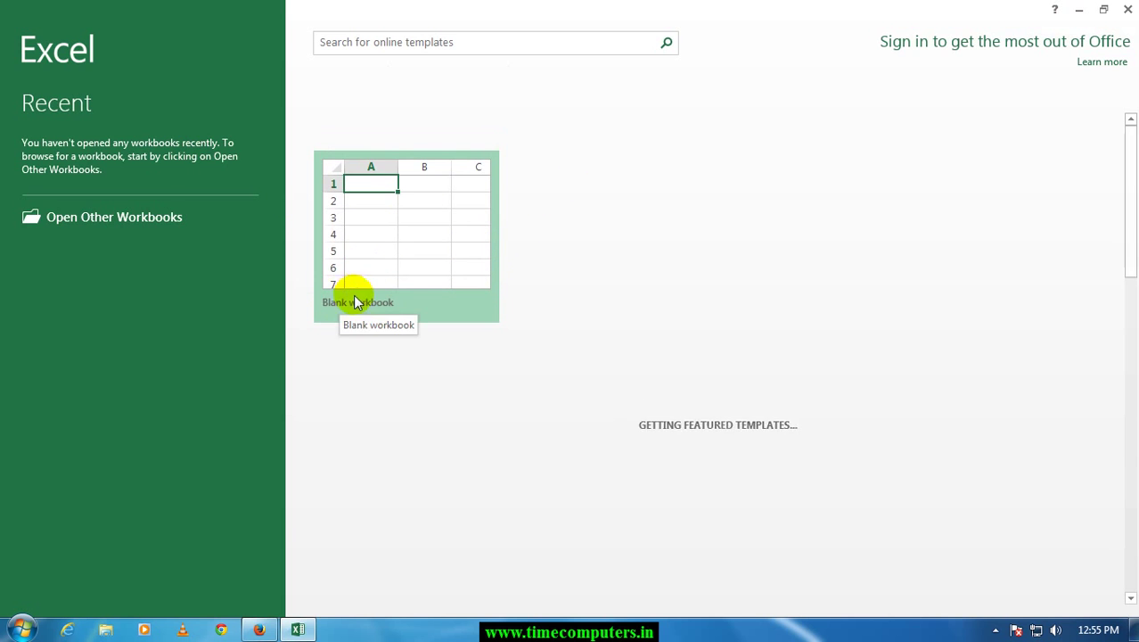
- Create a blank workbook and select cells around H6, F7, H7, J6 and G7
click(430, 262)
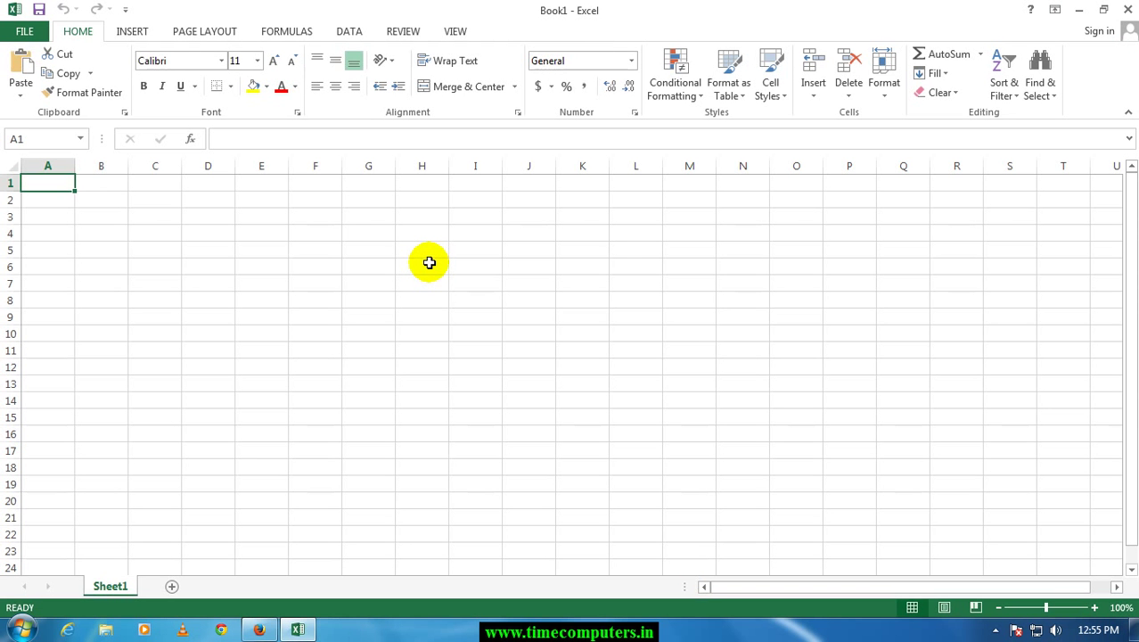
click(428, 262)
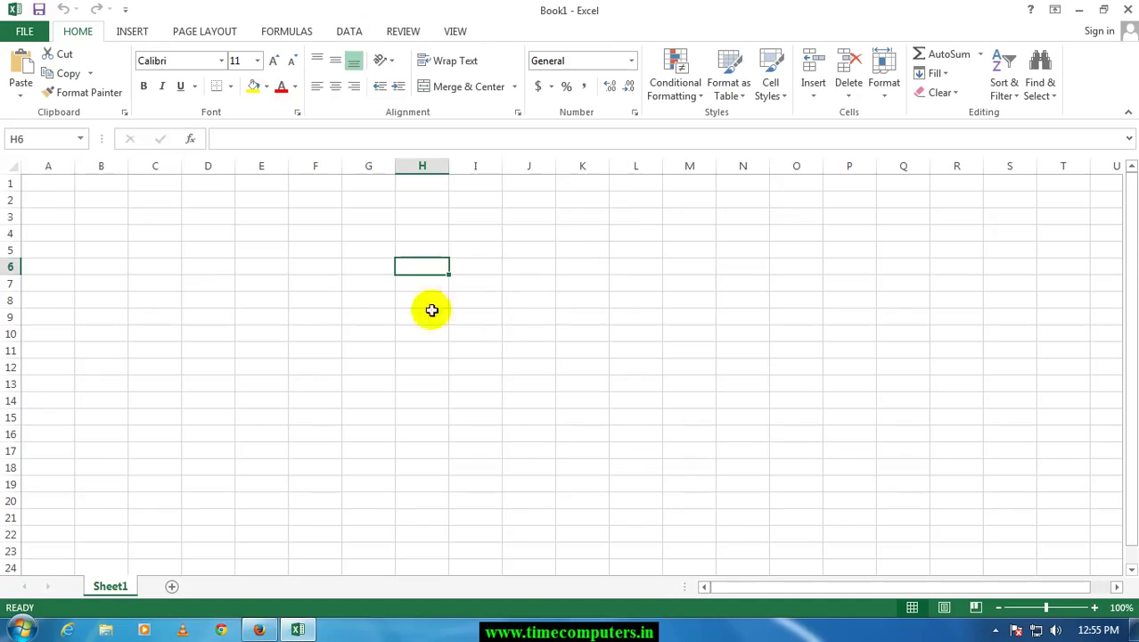
click(322, 287)
click(320, 285)
click(436, 285)
click(439, 285)
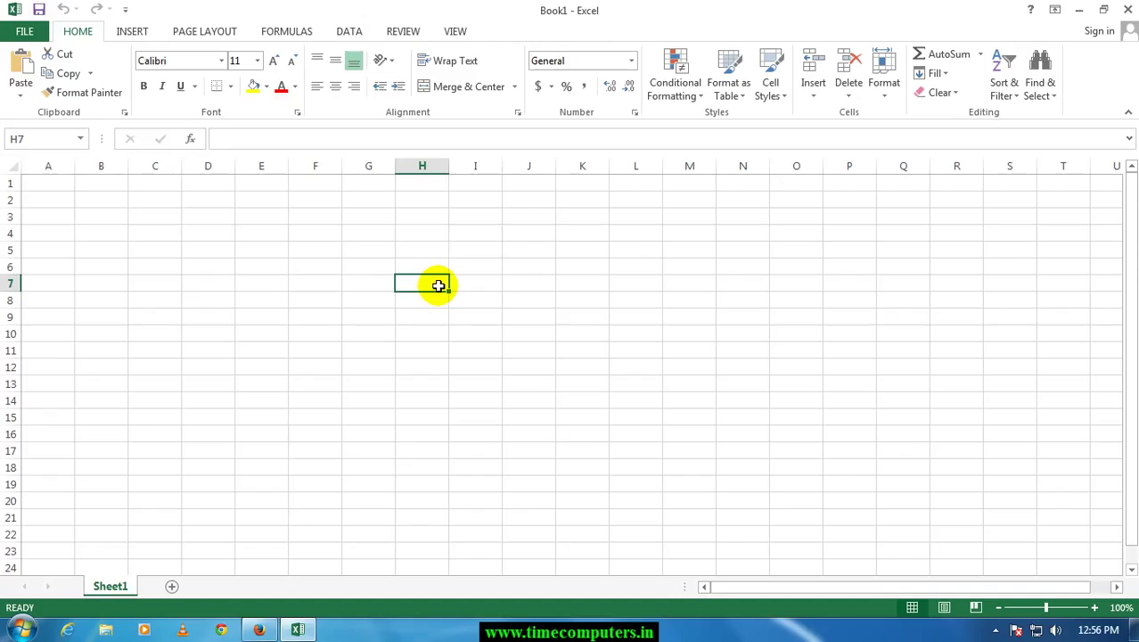
click(515, 260)
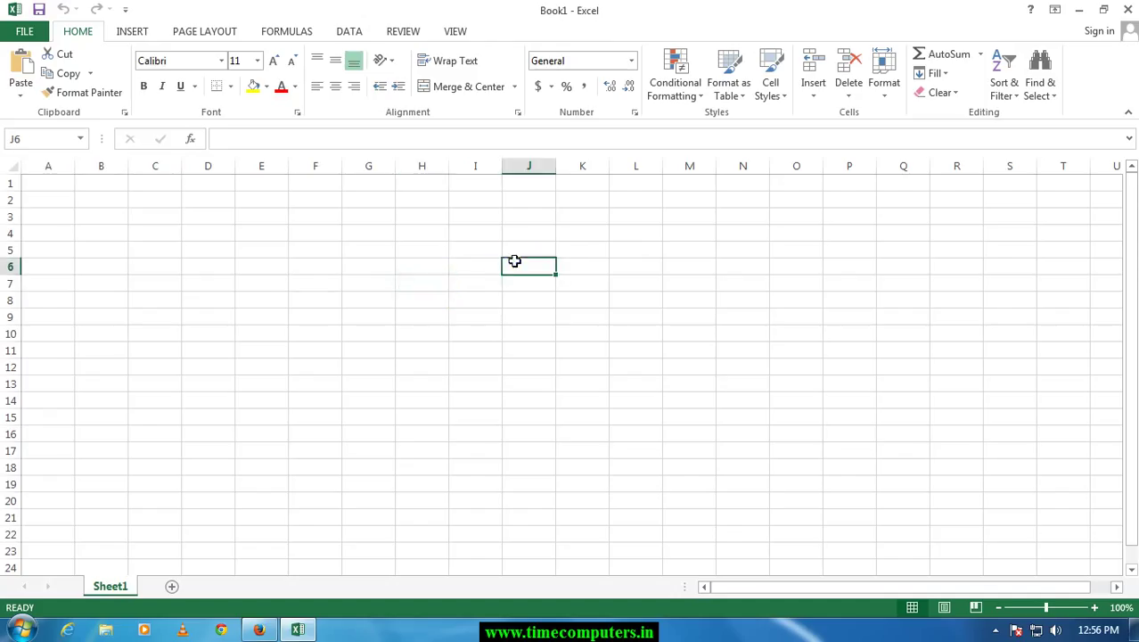
click(389, 287)
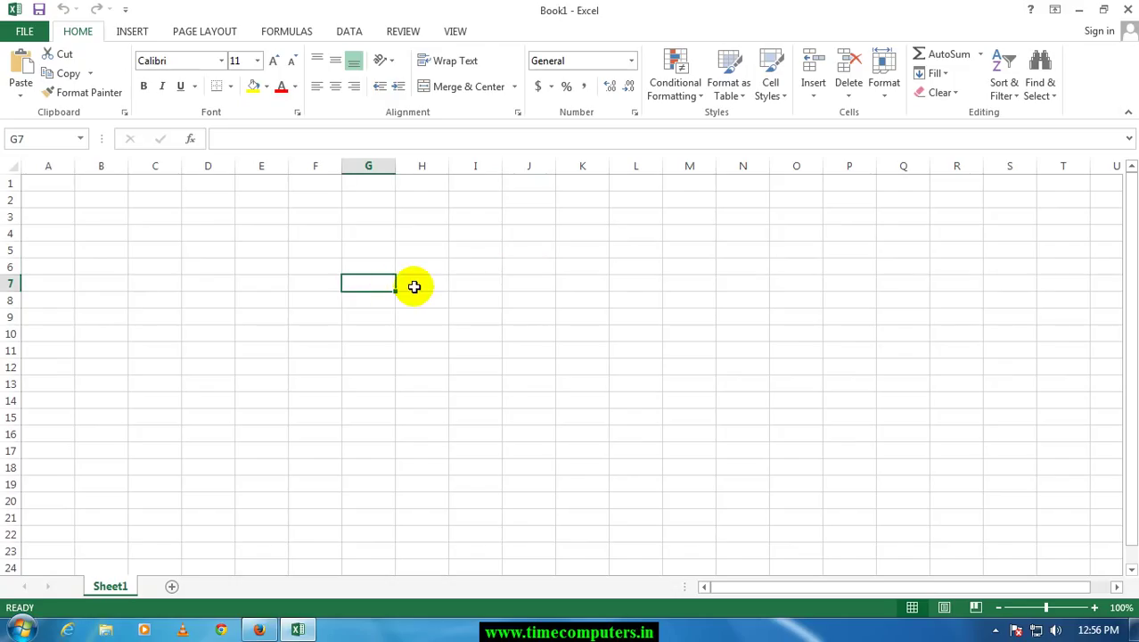
- Browse the FORMULAS ribbon, return to HOME, and briefly open the FILE view
click(283, 31)
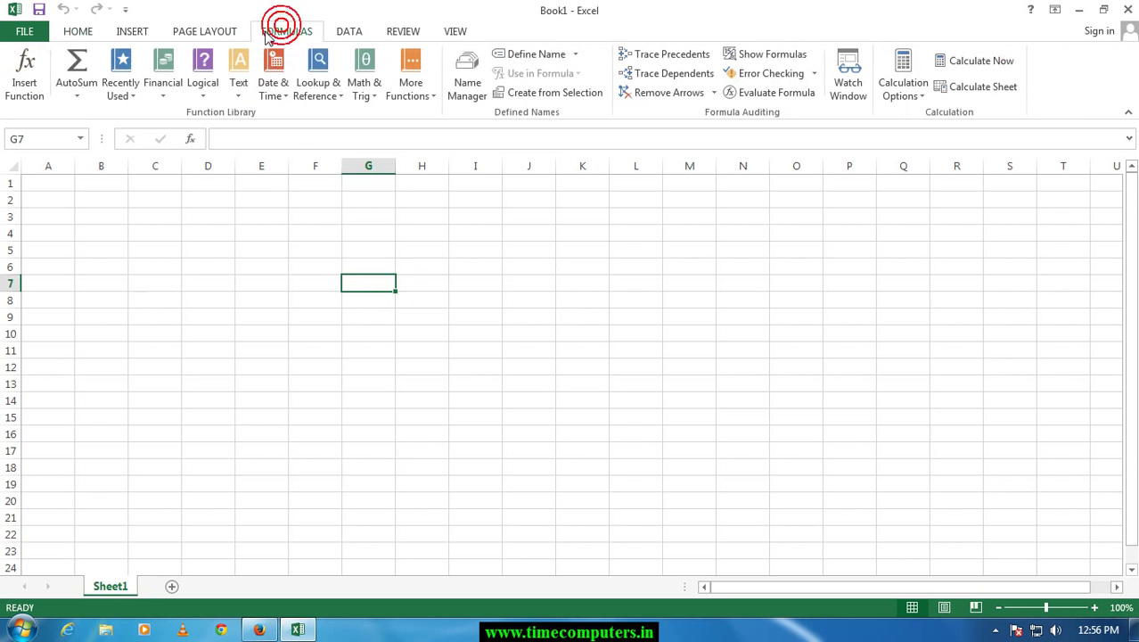
click(308, 270)
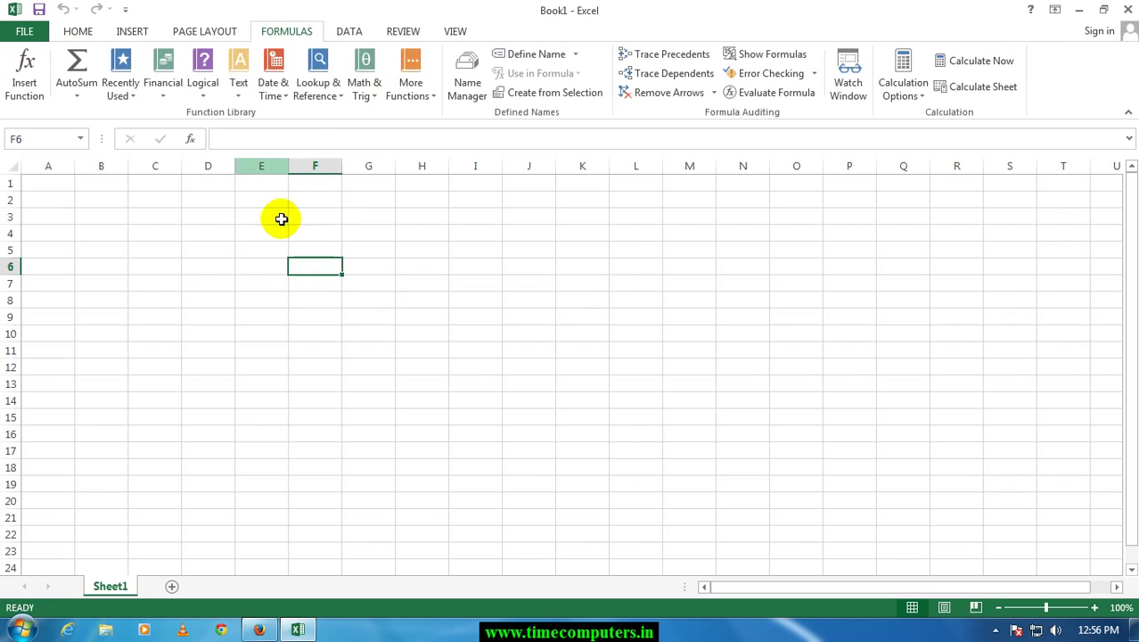
click(230, 237)
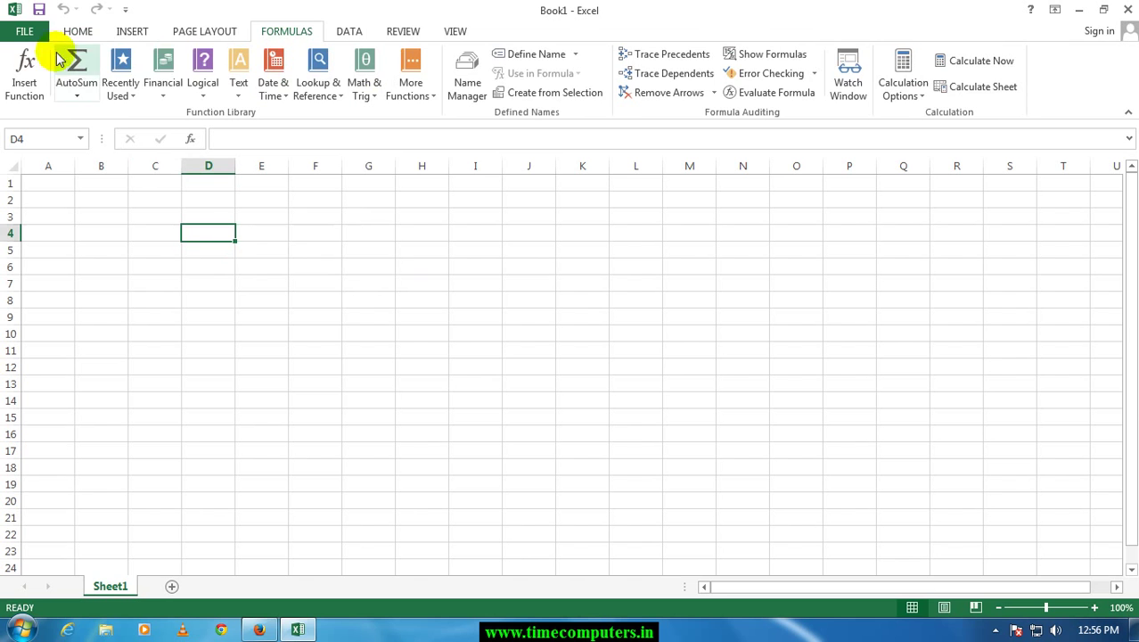
click(76, 32)
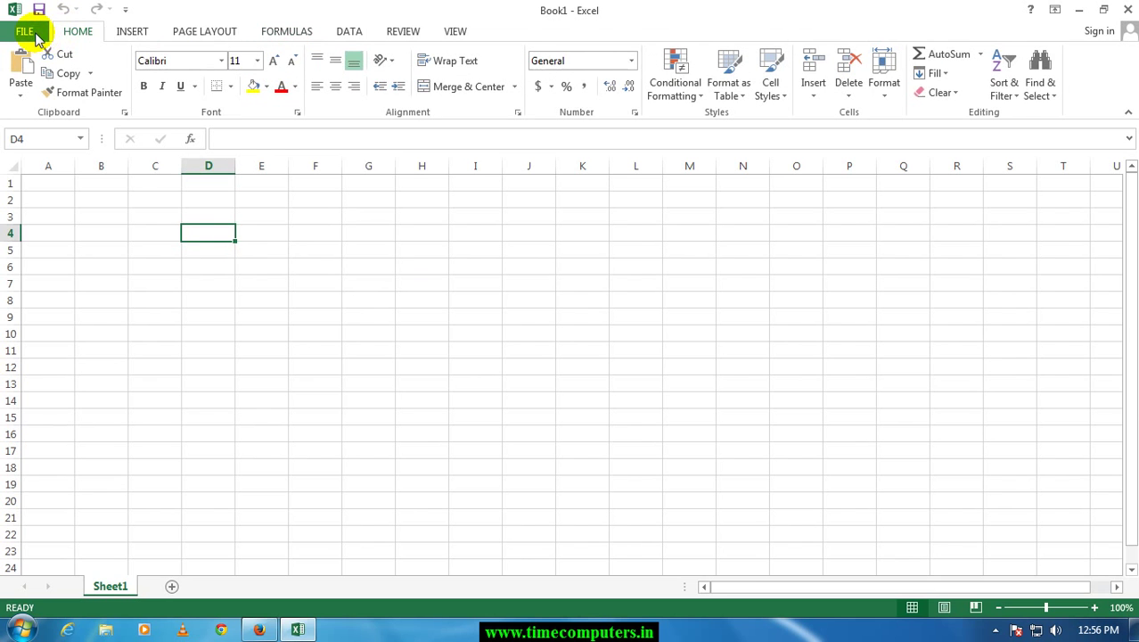
click(26, 31)
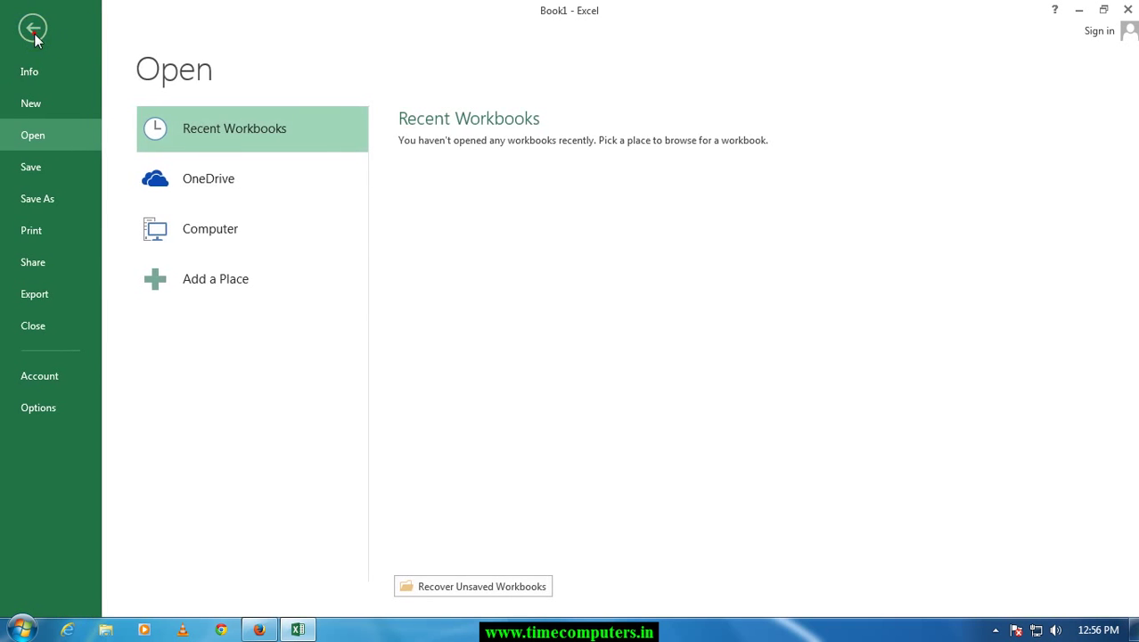
click(34, 31)
- Select various cells, column H and row 7, ending on cell H4
click(309, 297)
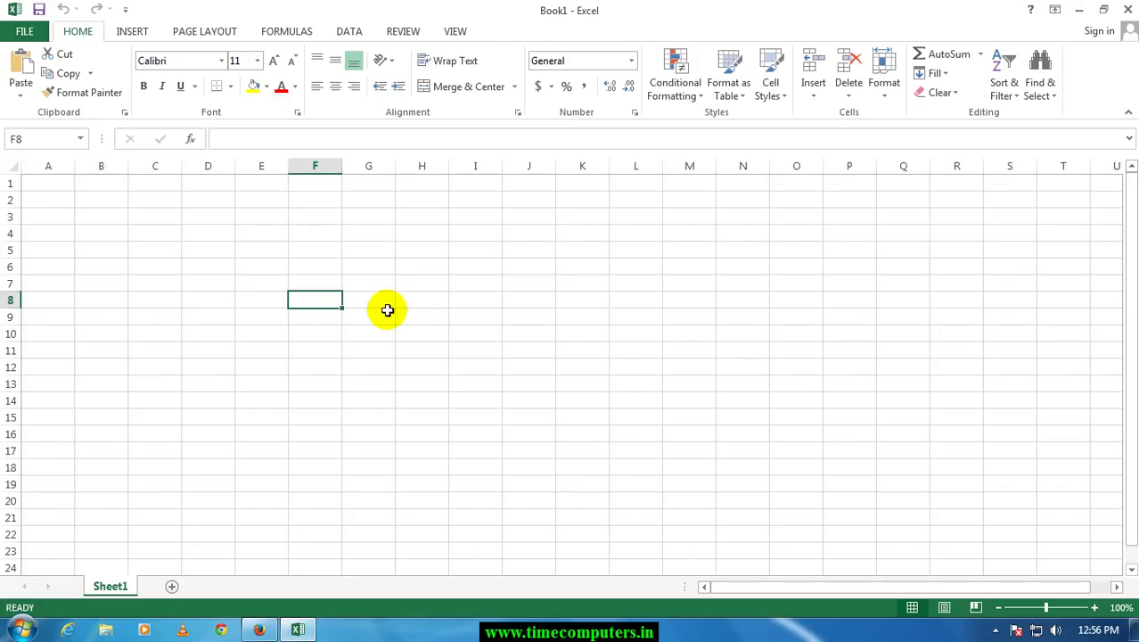
click(388, 310)
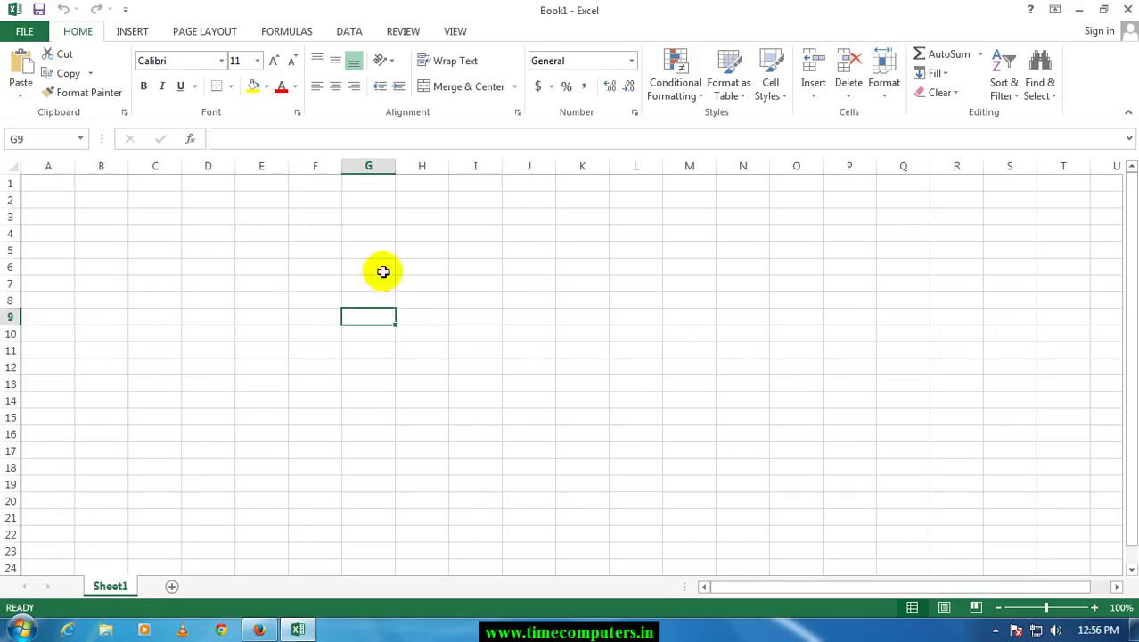
click(385, 267)
click(421, 243)
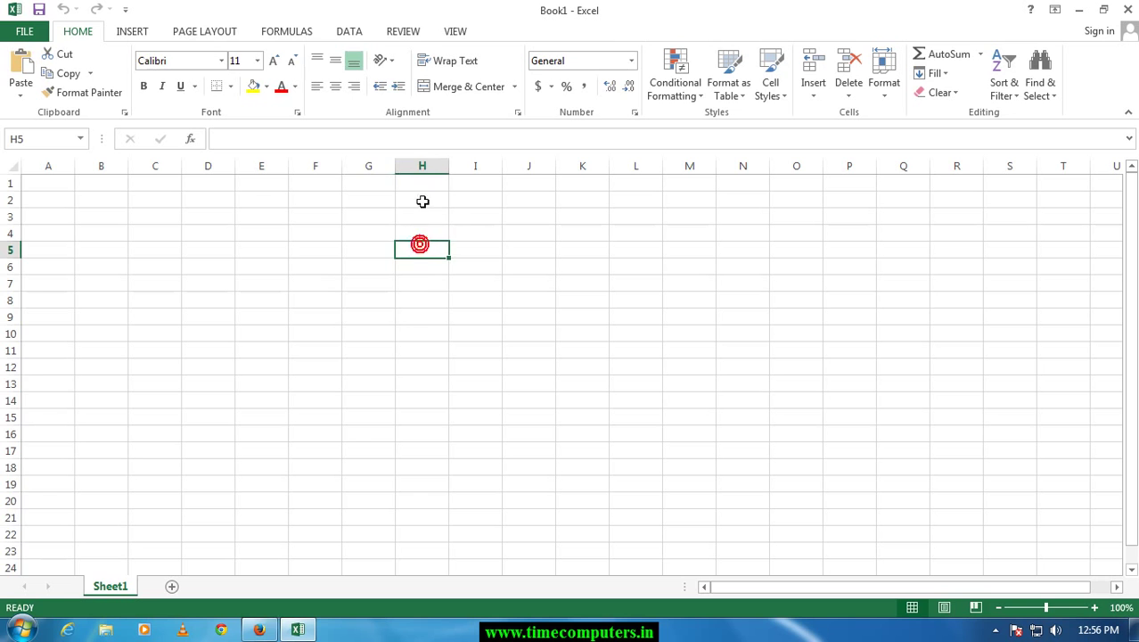
click(422, 167)
click(413, 248)
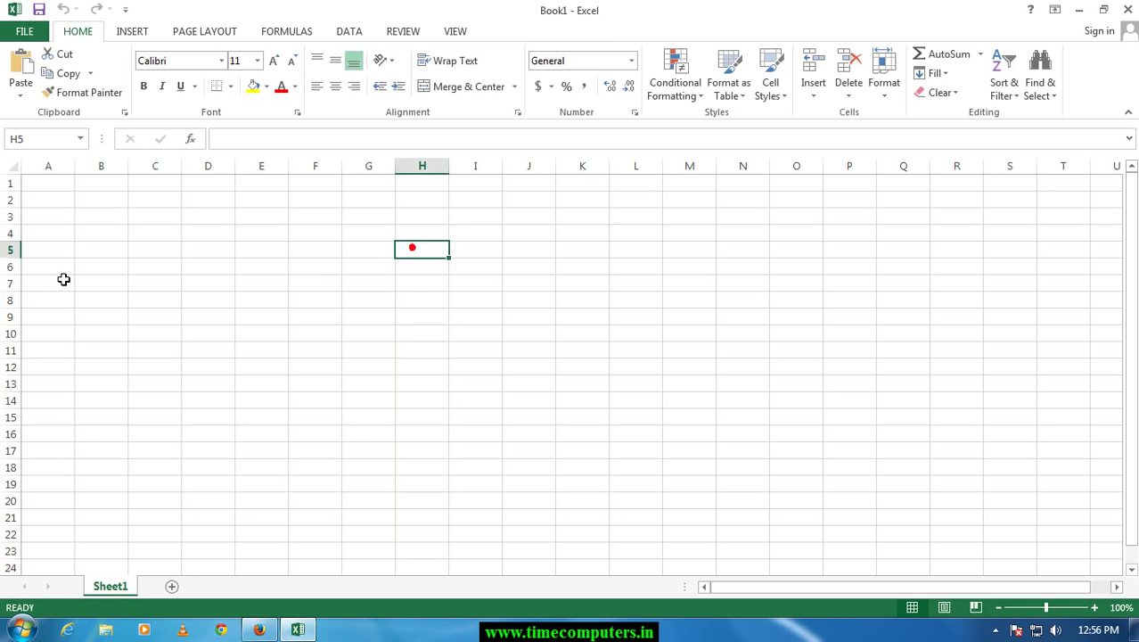
click(12, 282)
click(330, 297)
click(433, 277)
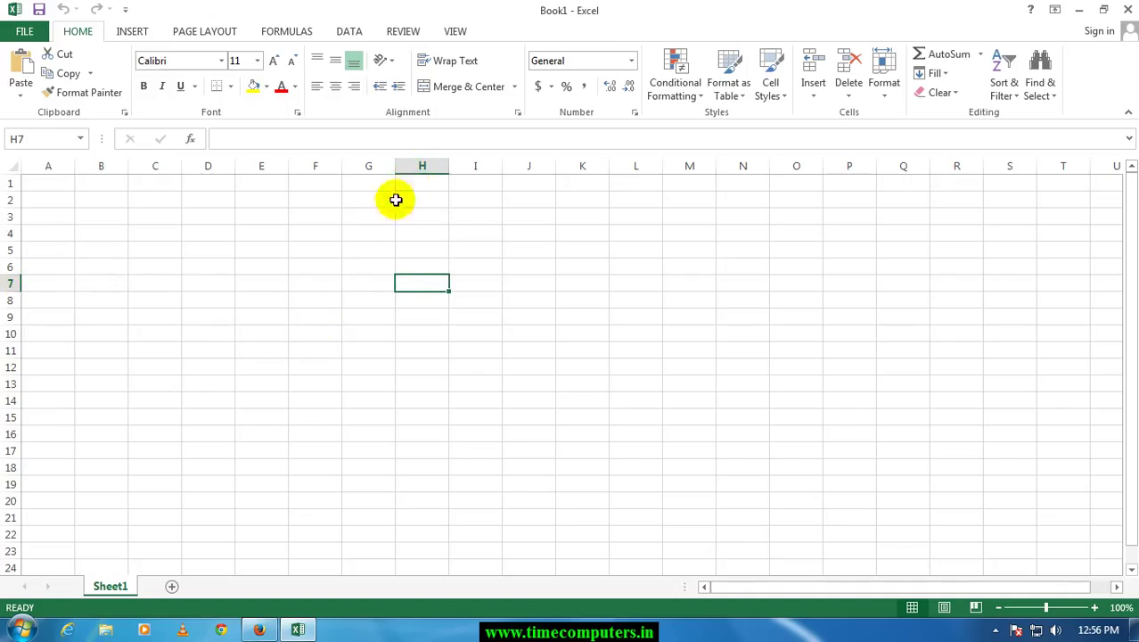
click(271, 320)
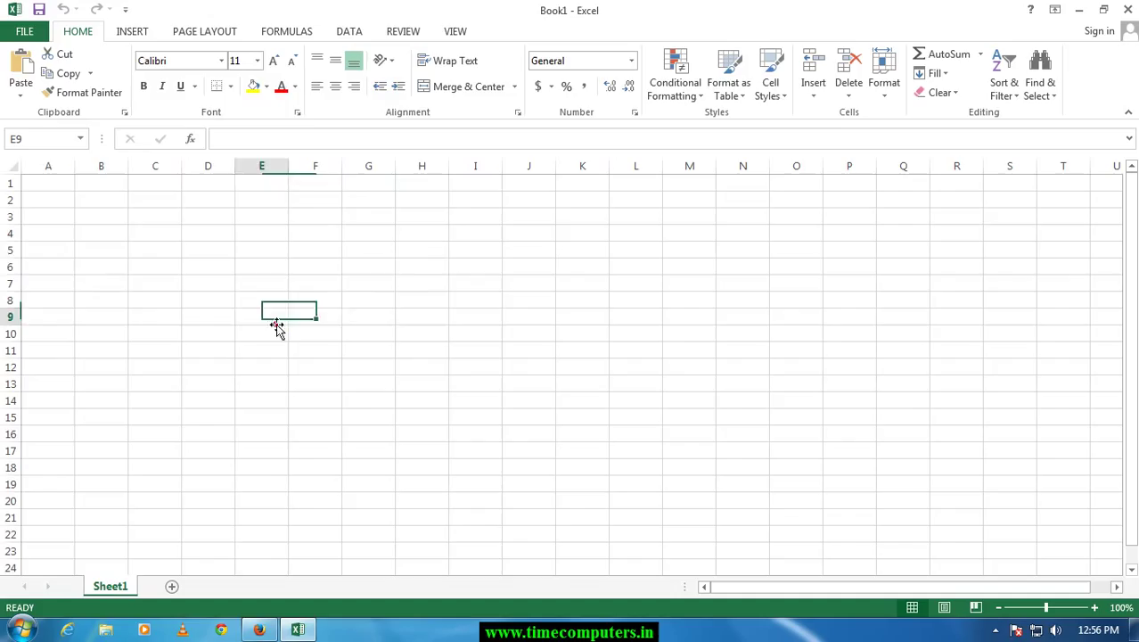
drag(421, 259, 420, 272)
click(416, 265)
click(415, 237)
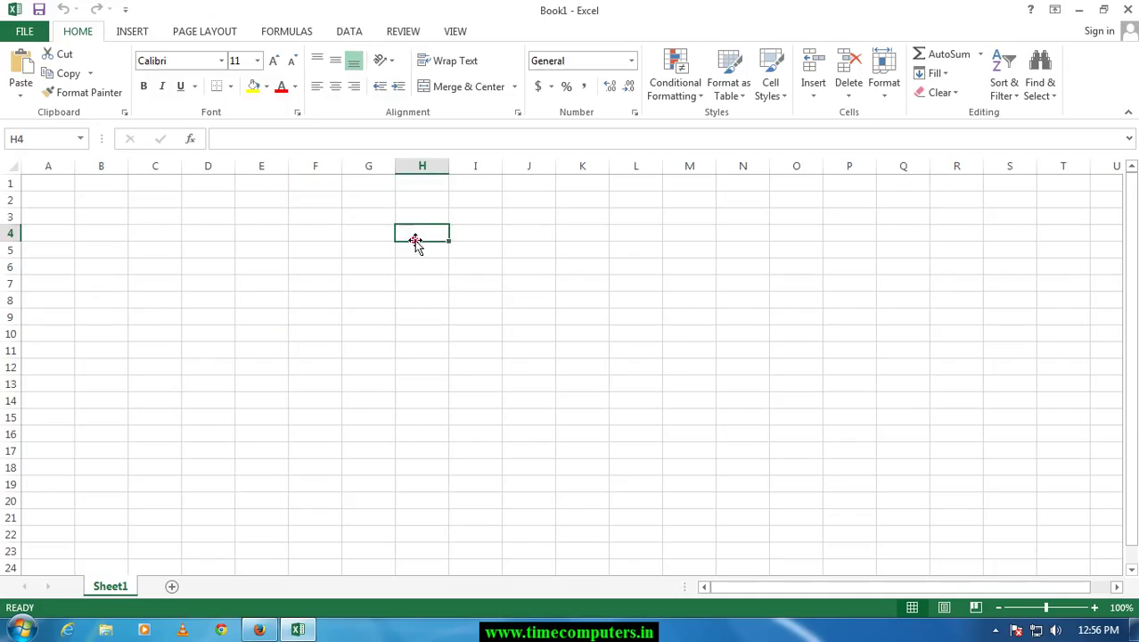
- Enter 1 in H4 and 2 in H5, then select the pair H4:H5
text(1)
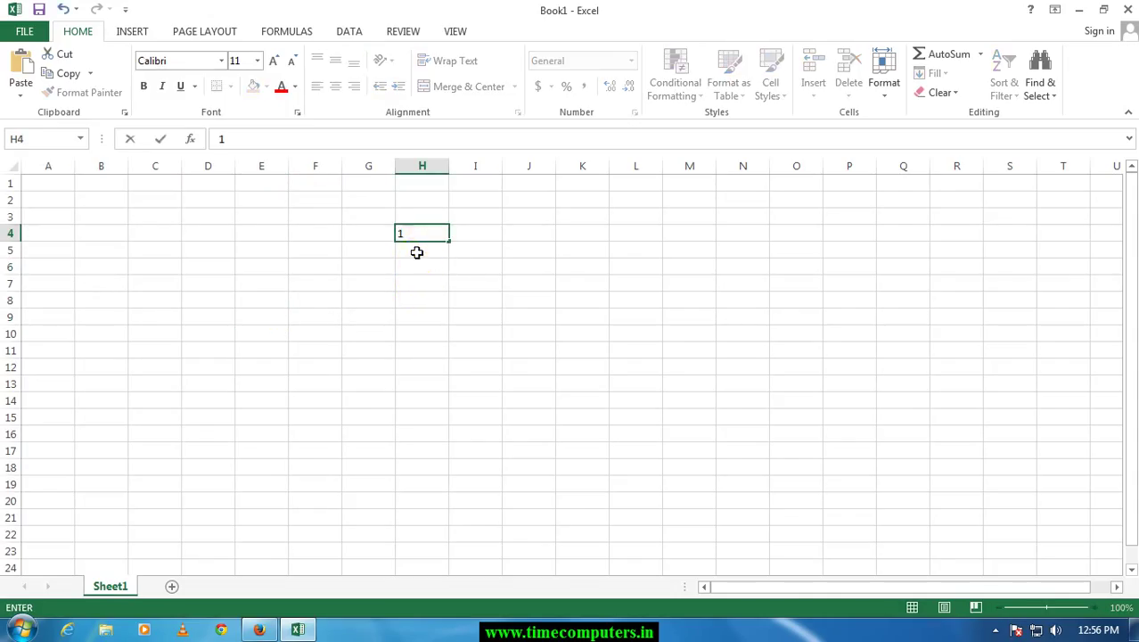
click(416, 252)
text(2)
click(412, 314)
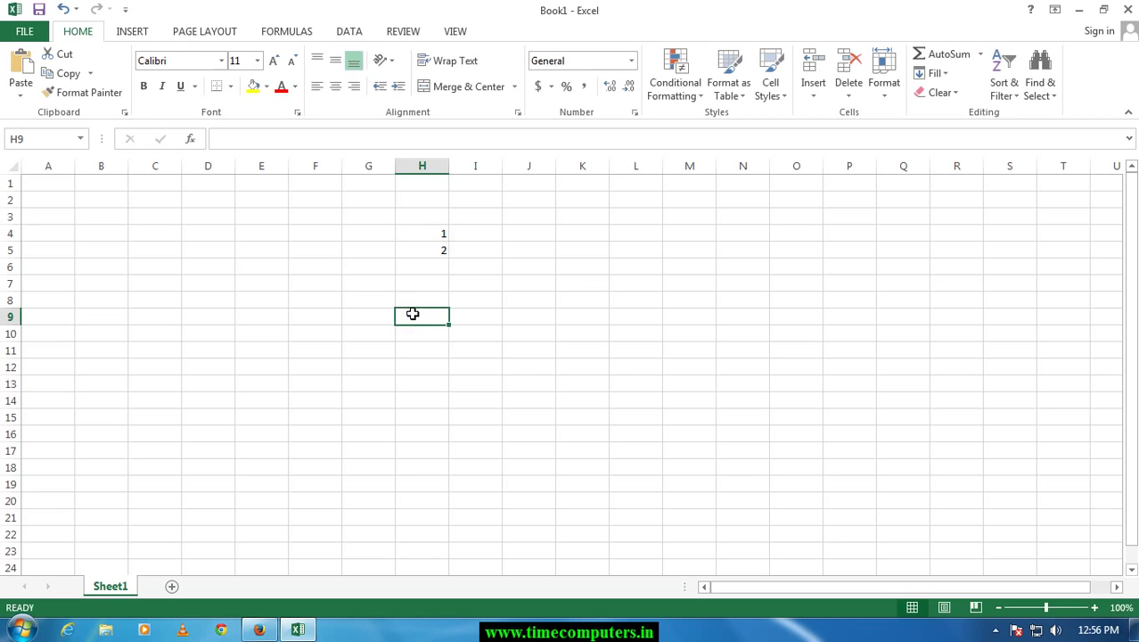
click(541, 280)
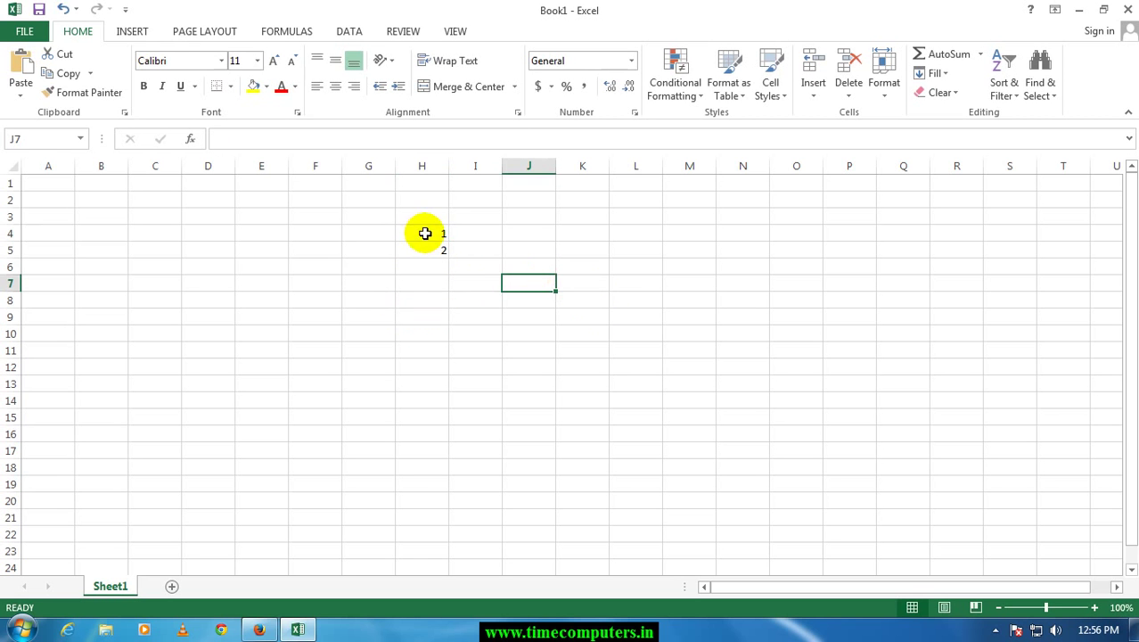
drag(425, 234, 425, 250)
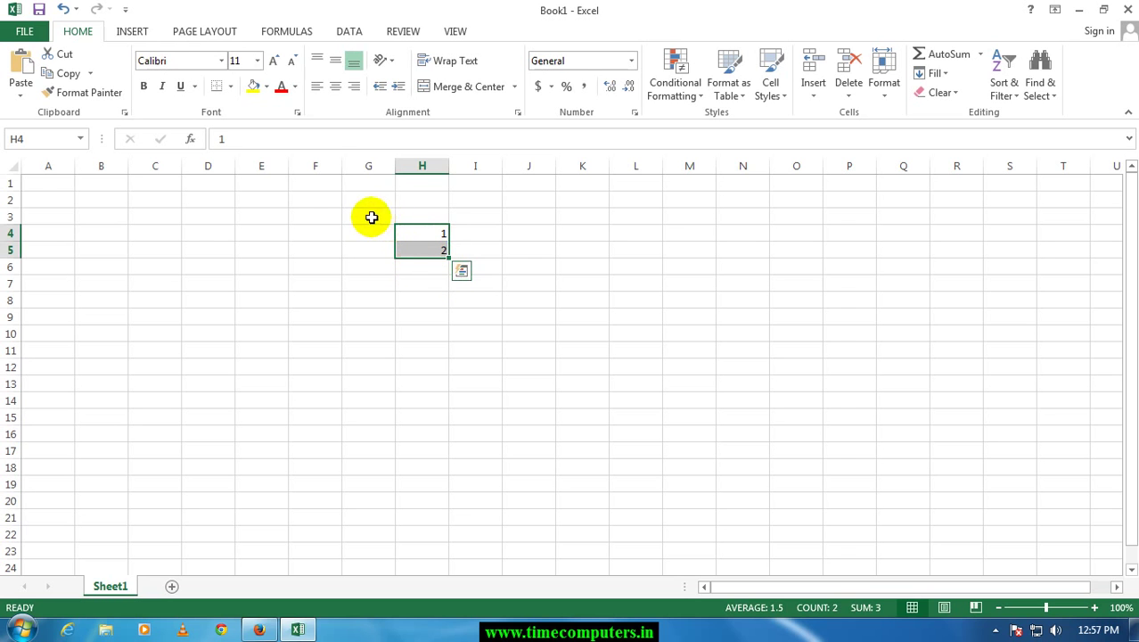
click(507, 265)
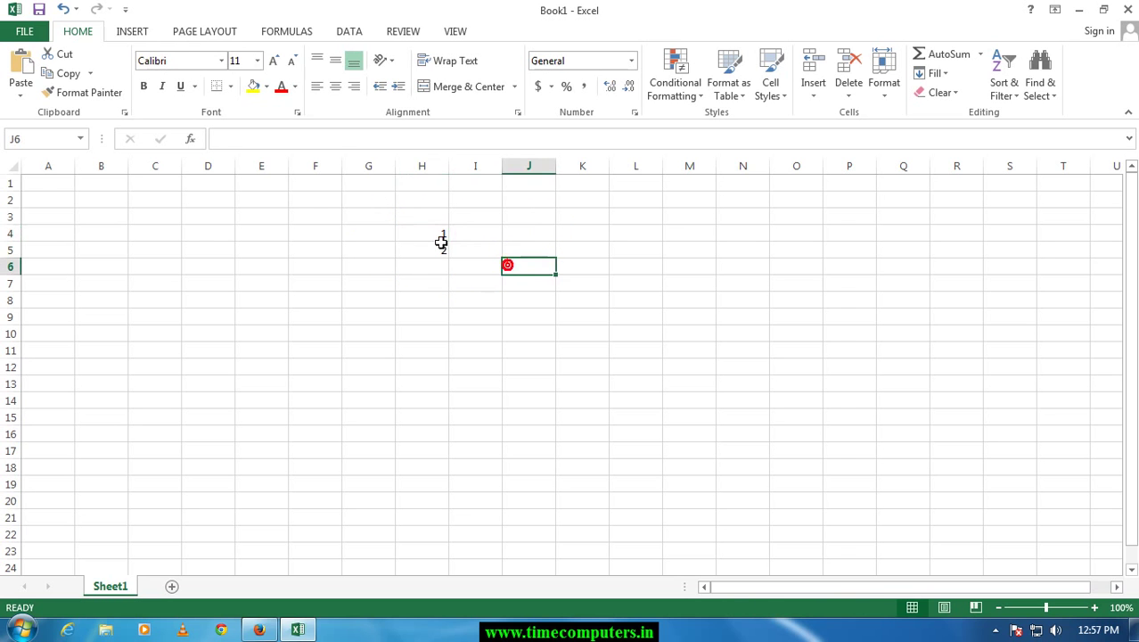
drag(430, 235, 429, 247)
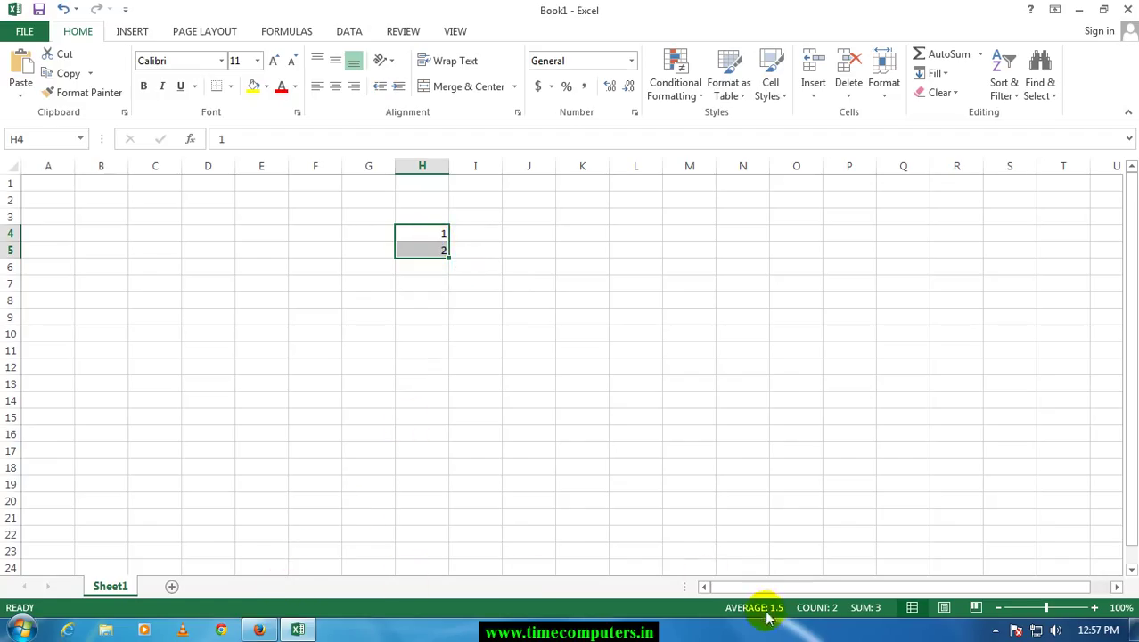
mouse_move(419, 249)
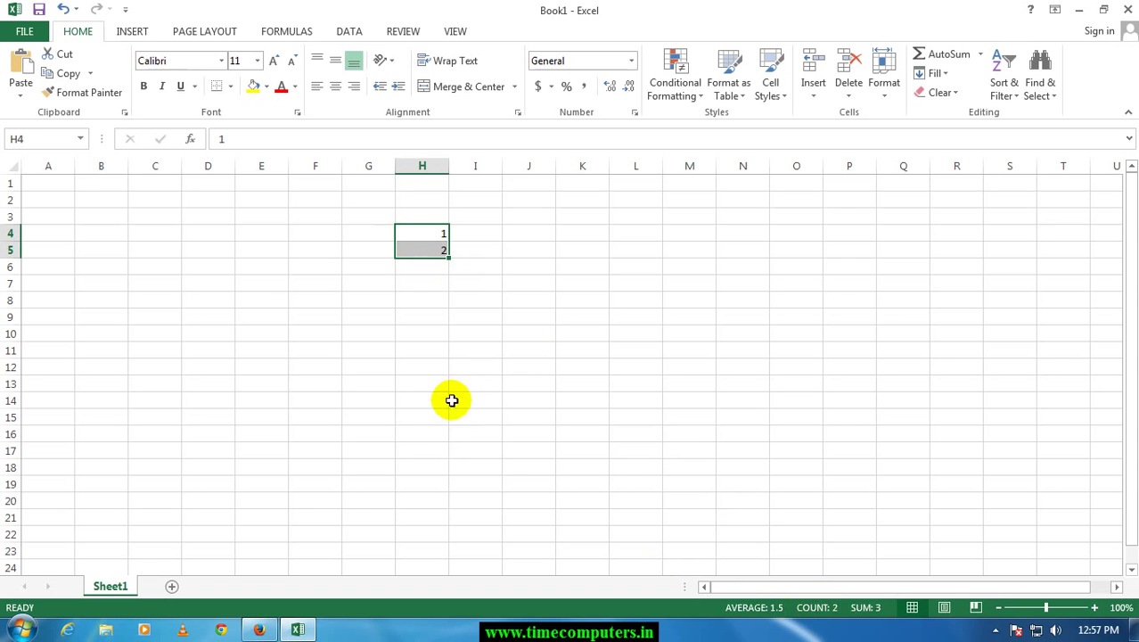
- Select H4:H5 and fill the series down to H17, giving 1 through 14
click(455, 321)
click(396, 300)
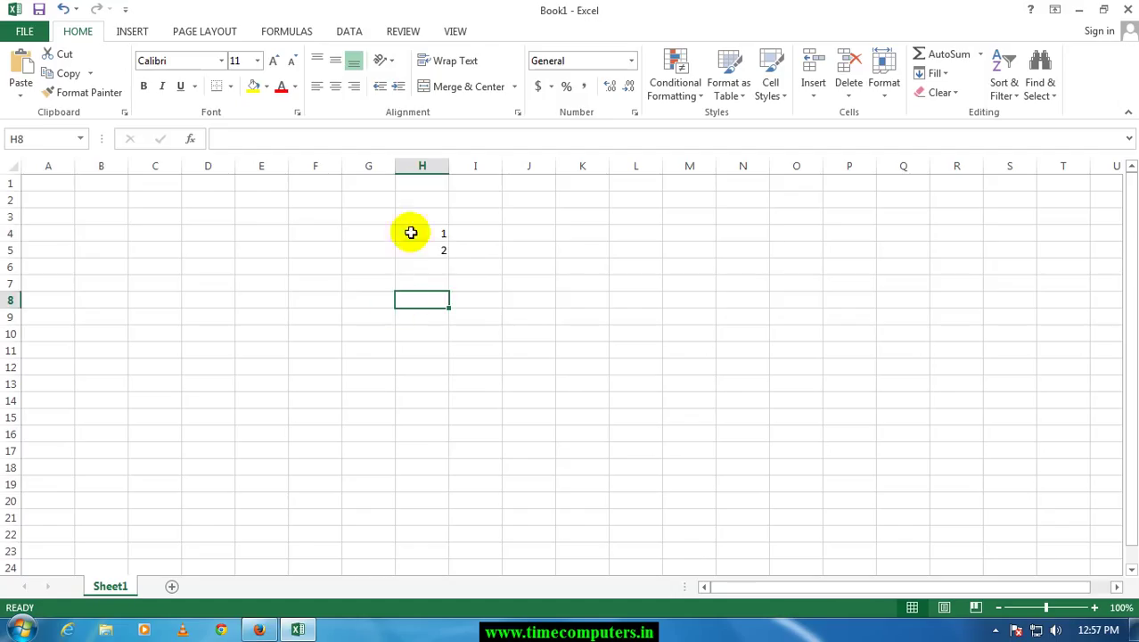
drag(406, 233, 414, 248)
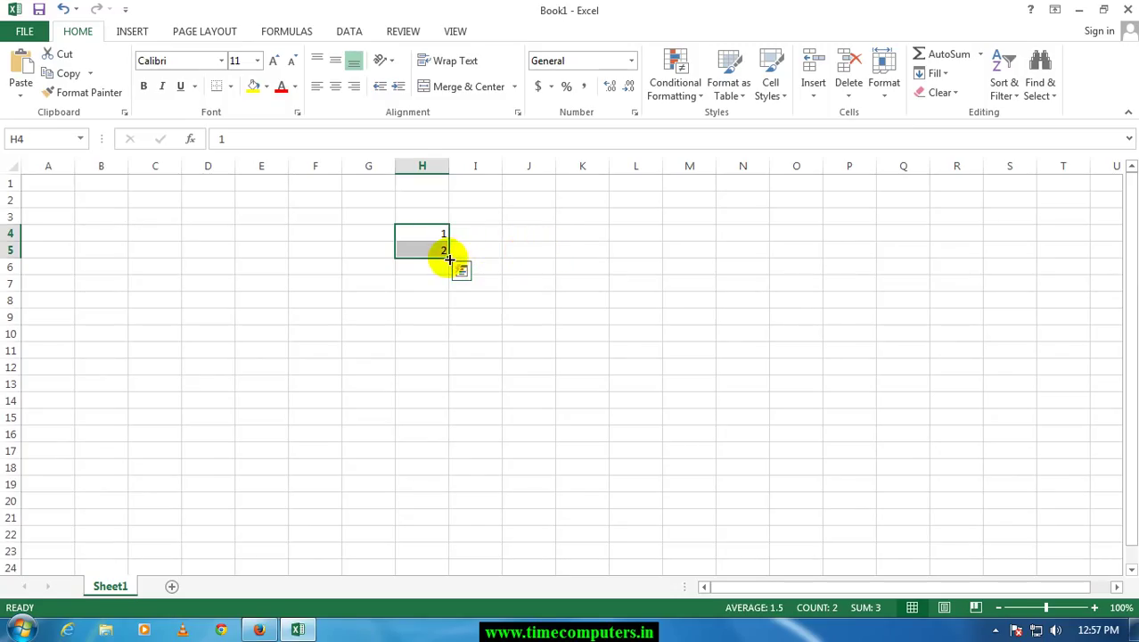
drag(447, 257, 454, 455)
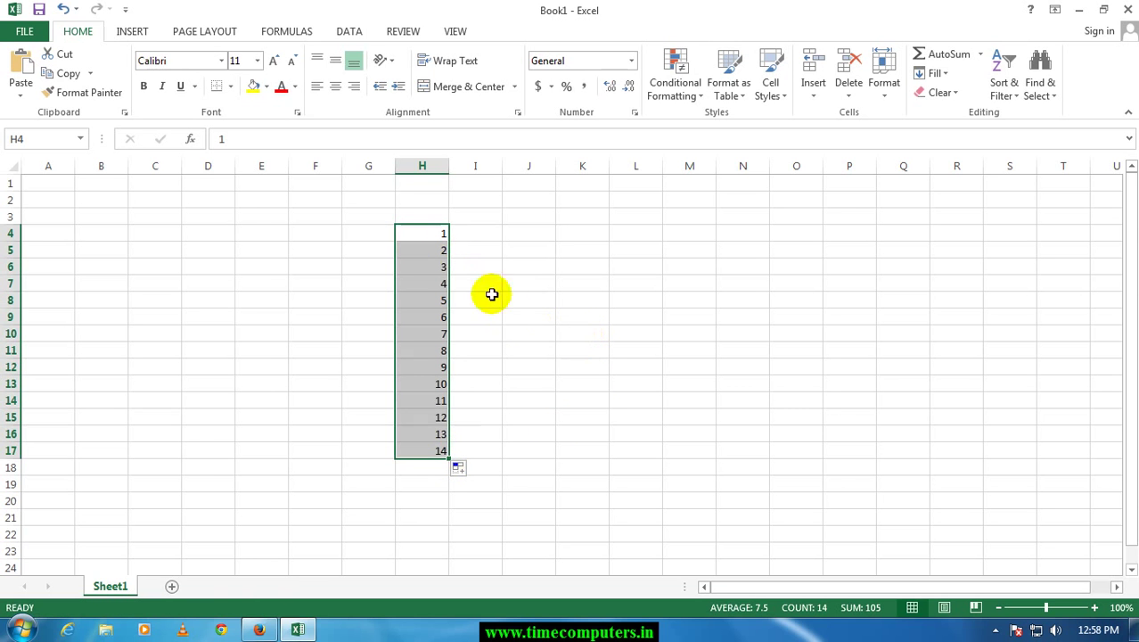
click(486, 236)
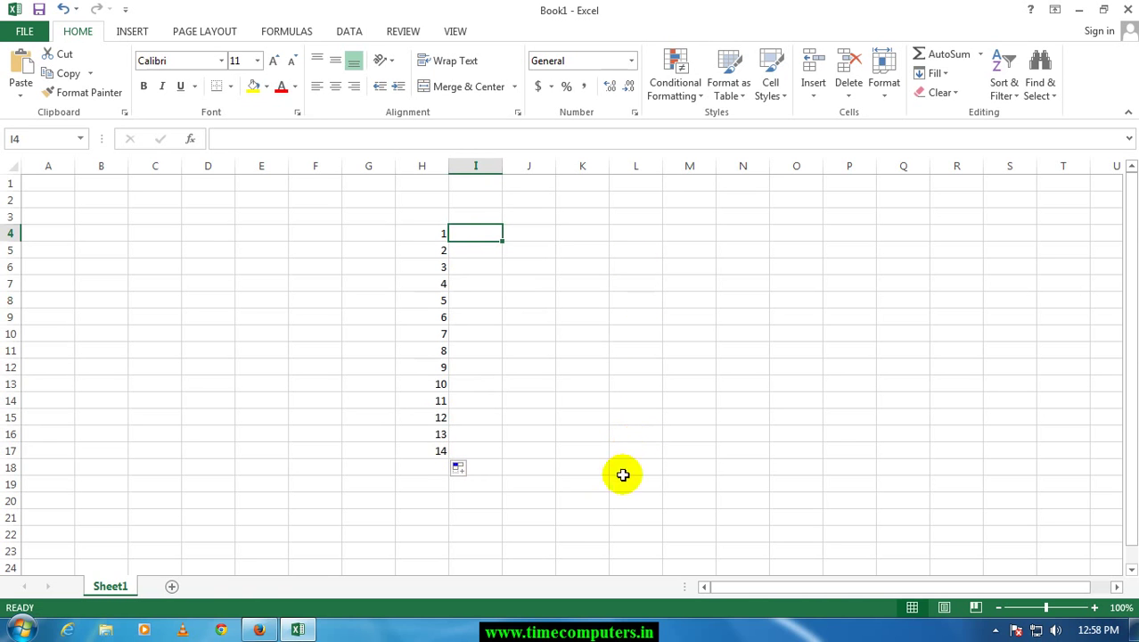
- Enter 3 and 6 in I4:I5 and fill down to I17, giving 3 to 42
text(3)
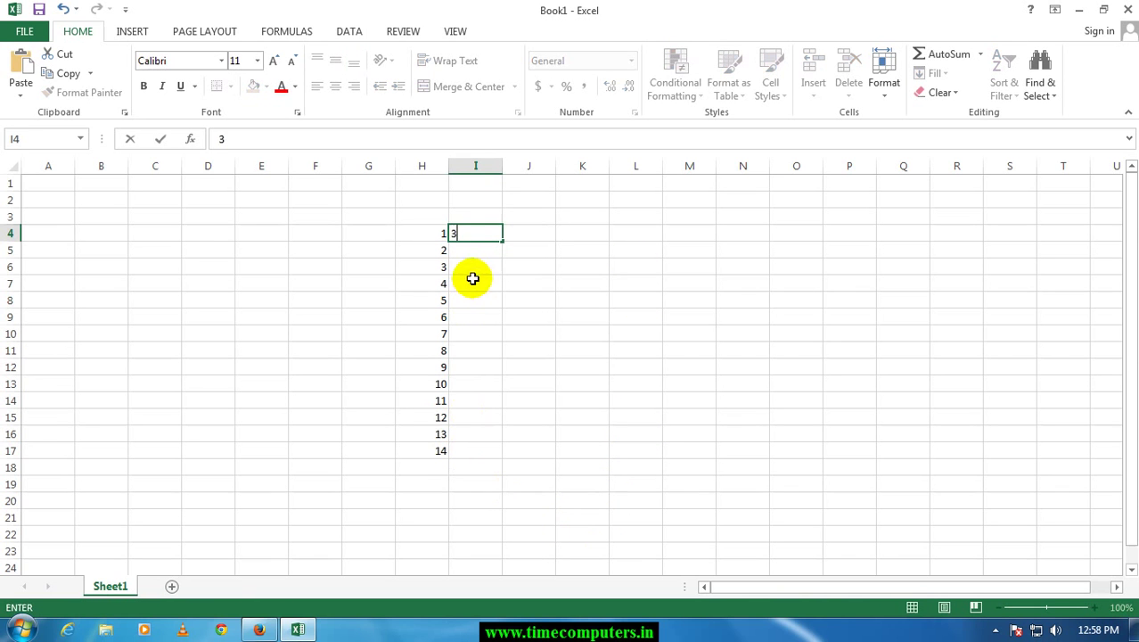
key(Return)
text(6)
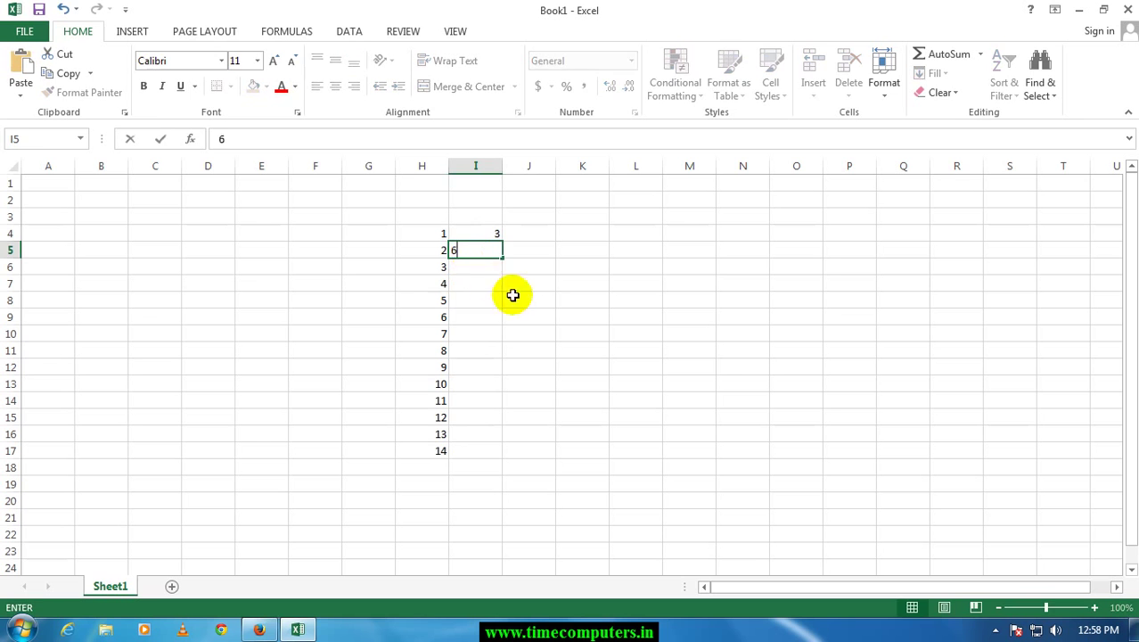
click(522, 298)
drag(484, 232, 484, 247)
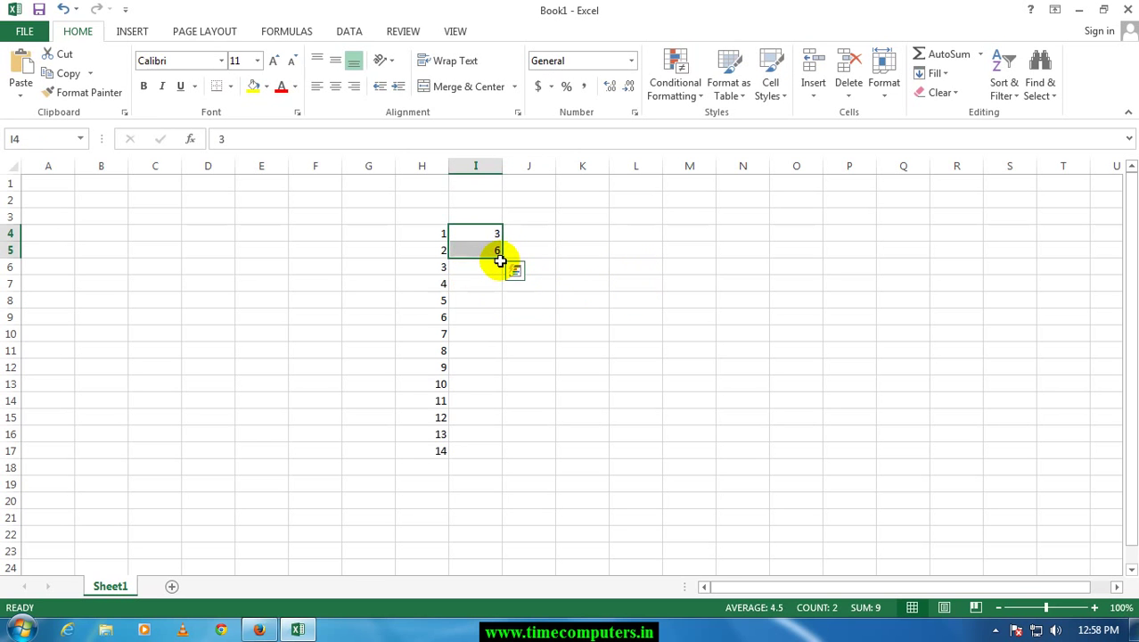
drag(500, 258, 475, 461)
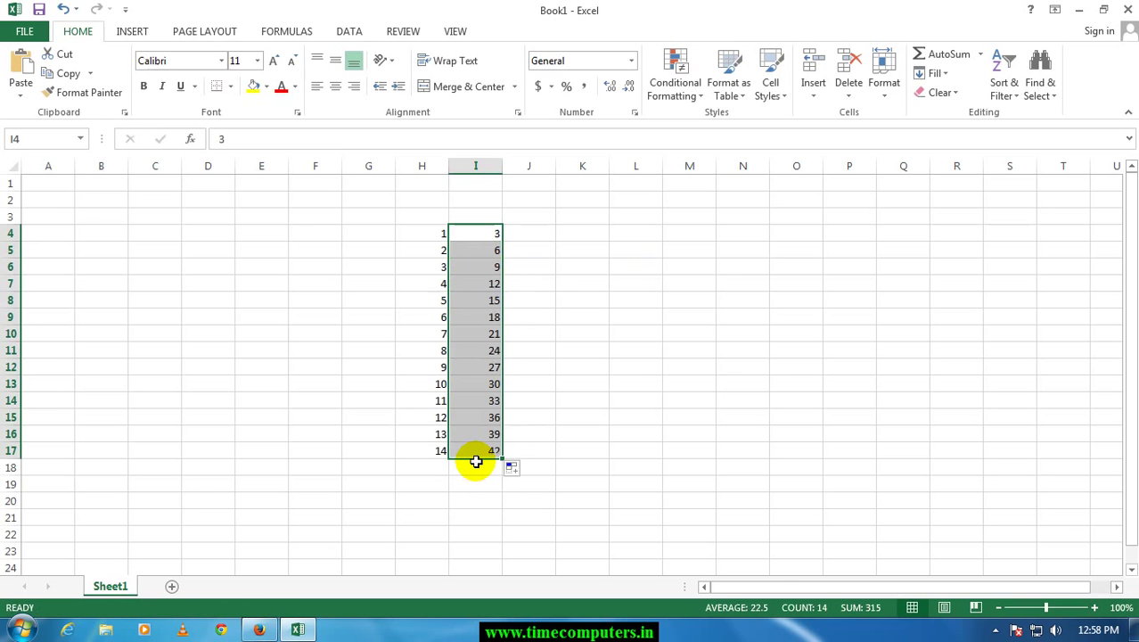
click(584, 317)
- Enter 2 and 4 in J4:J5 and fill down to J17, giving 2 to 28
click(523, 237)
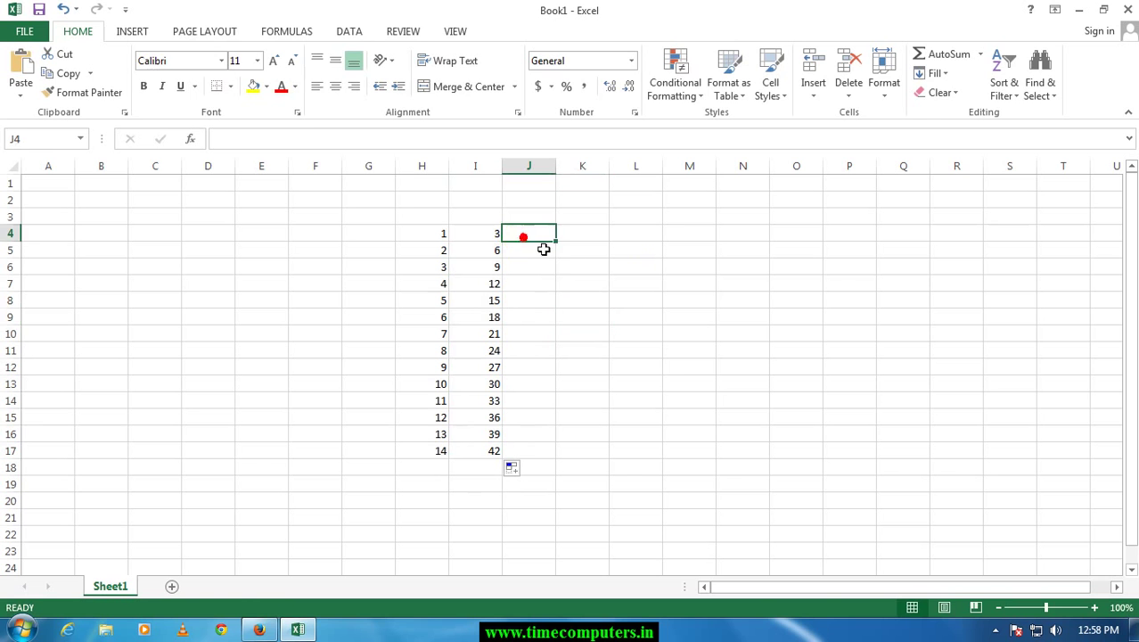
text(2)
click(526, 254)
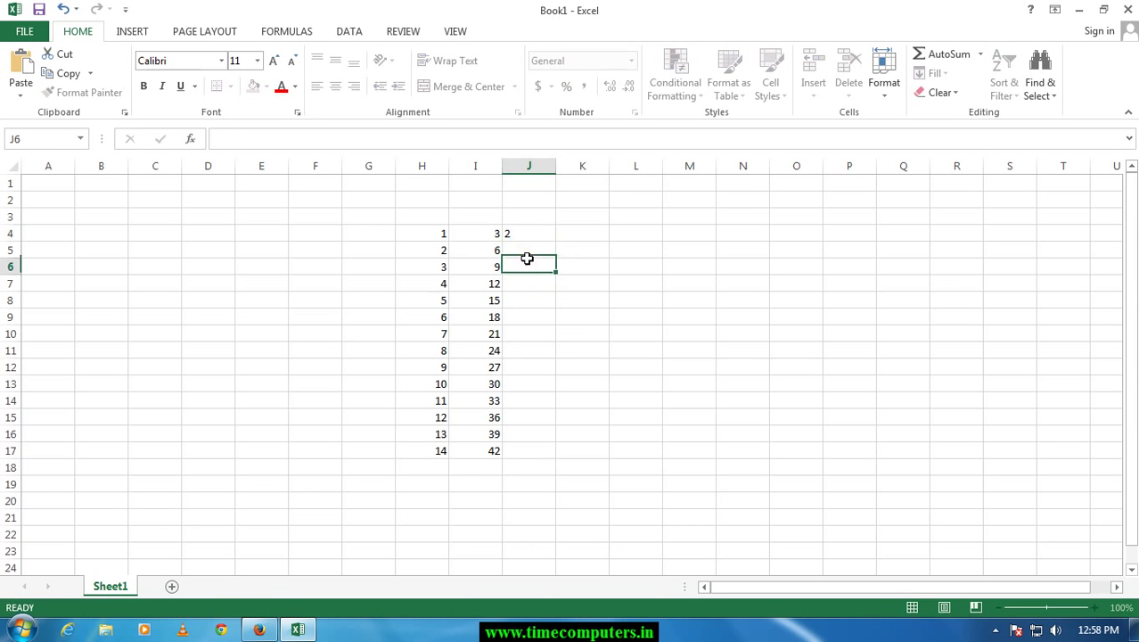
text(4)
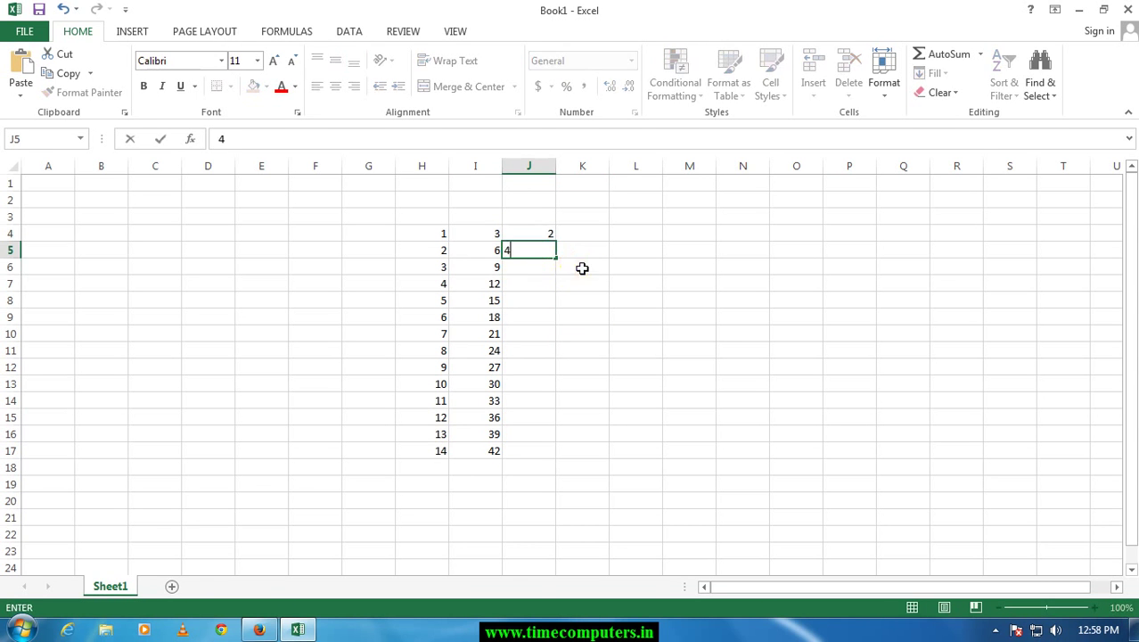
click(581, 266)
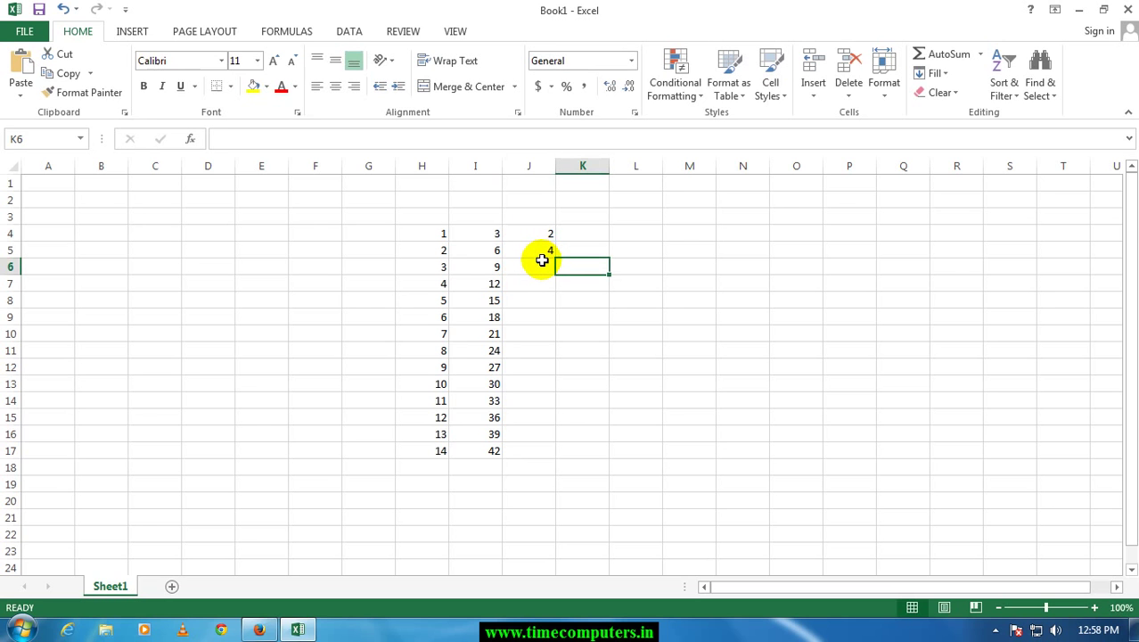
mouse_move(531, 234)
mouse_down()
mouse_move(548, 252)
mouse_move(542, 454)
mouse_up()
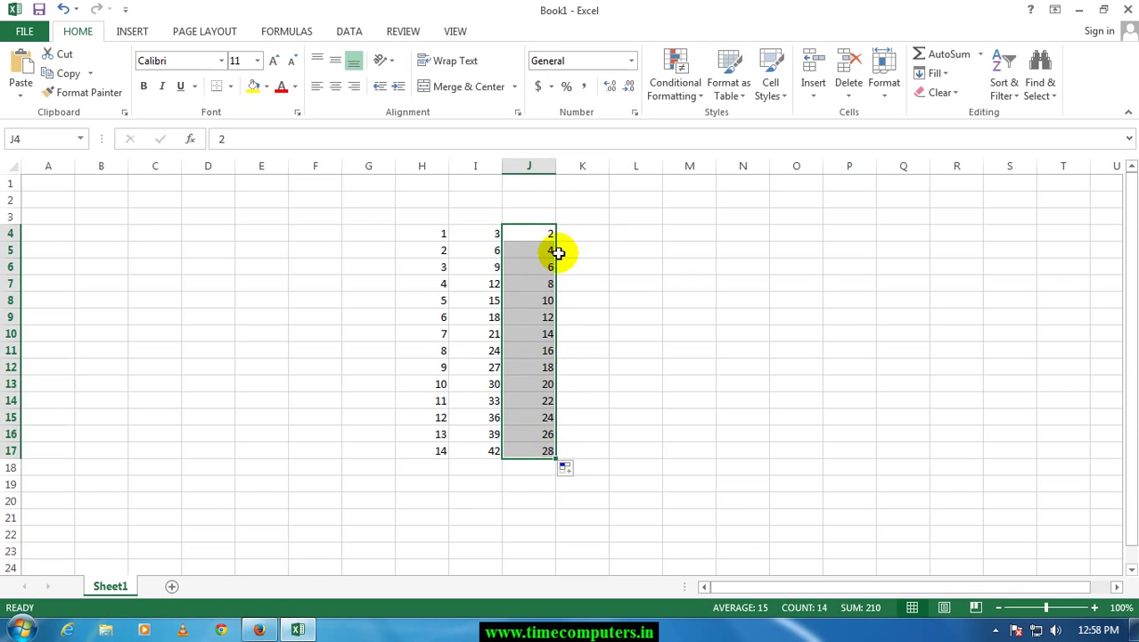
click(581, 236)
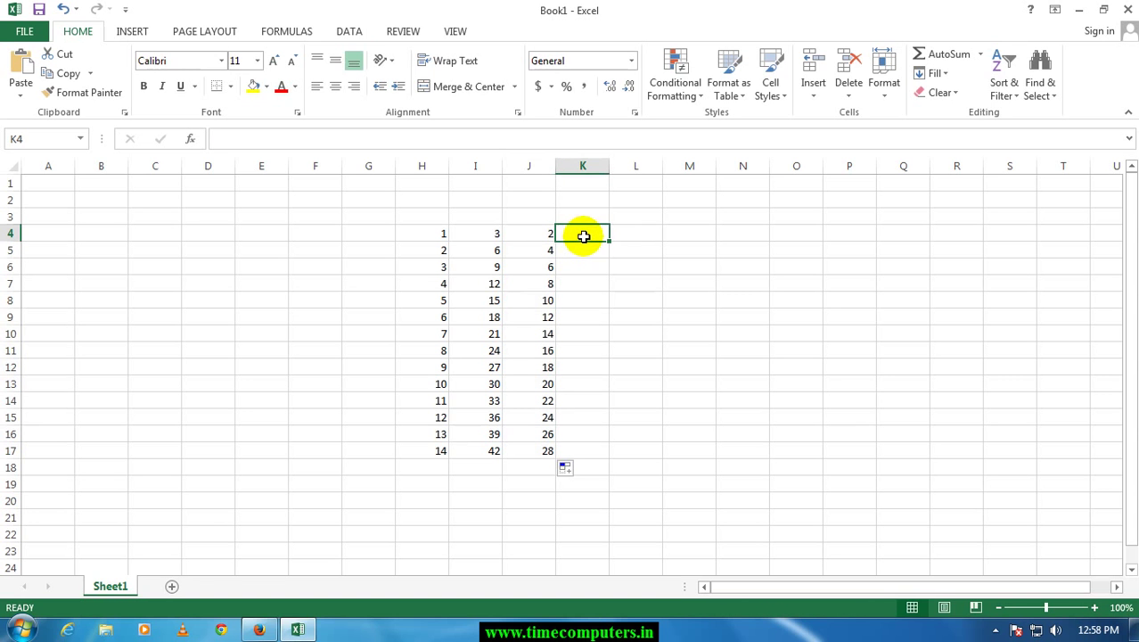
- Enter 6 and 10 in K4:K5 and fill the step-4 series down to row 22 (6 to 78)
text(6)
key(Return)
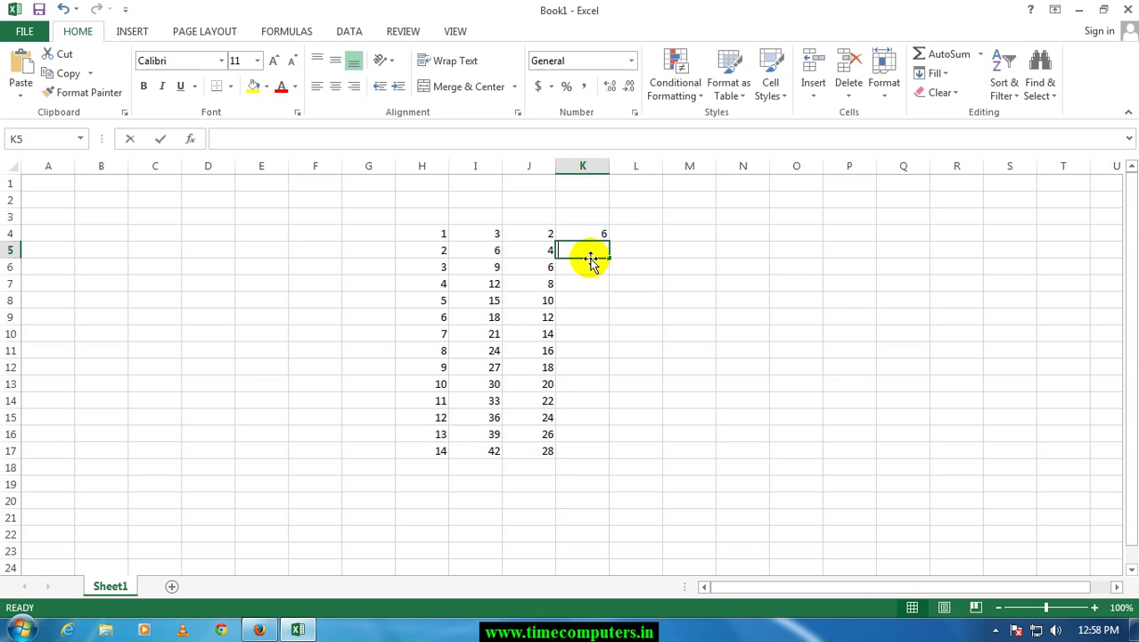
text(1)
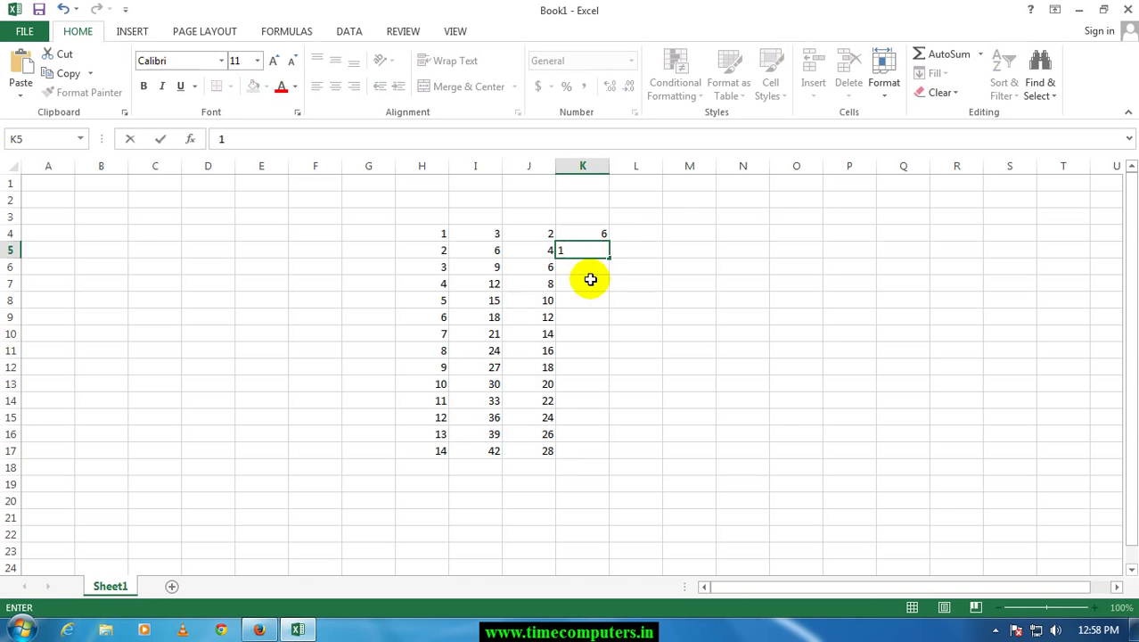
text(0)
click(598, 298)
drag(589, 232, 585, 255)
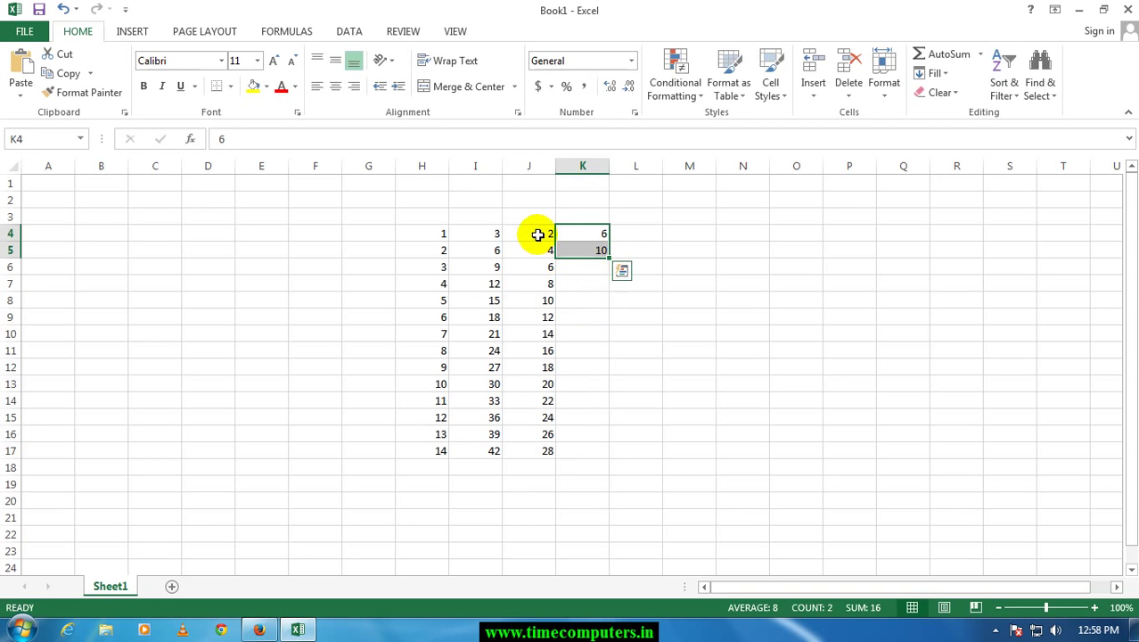
click(541, 453)
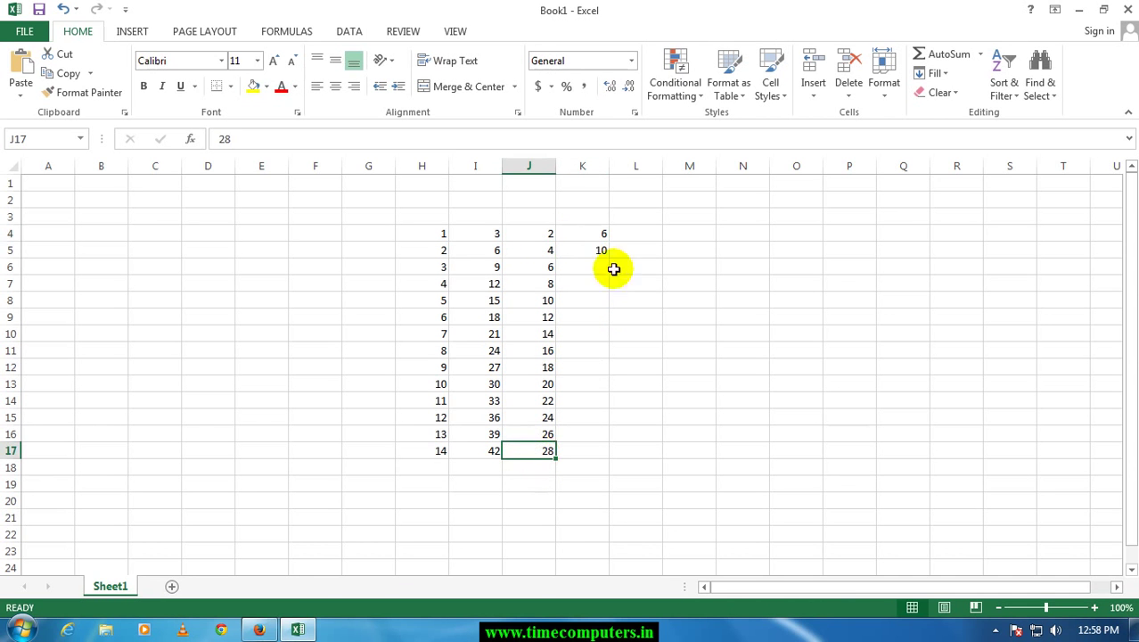
drag(585, 234, 587, 245)
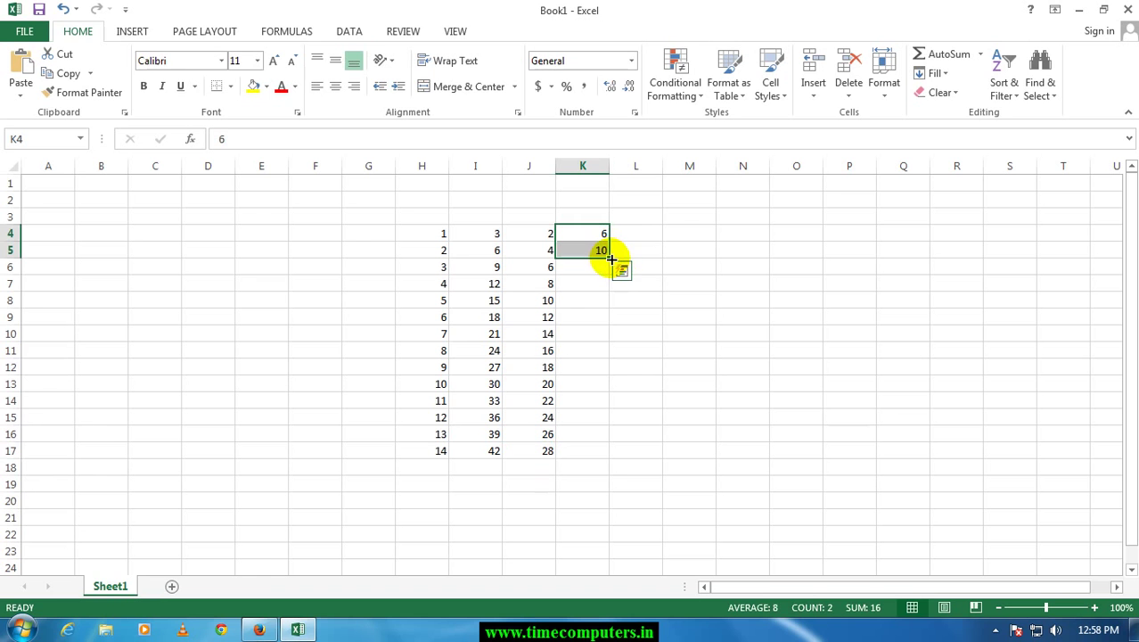
double_click(610, 259)
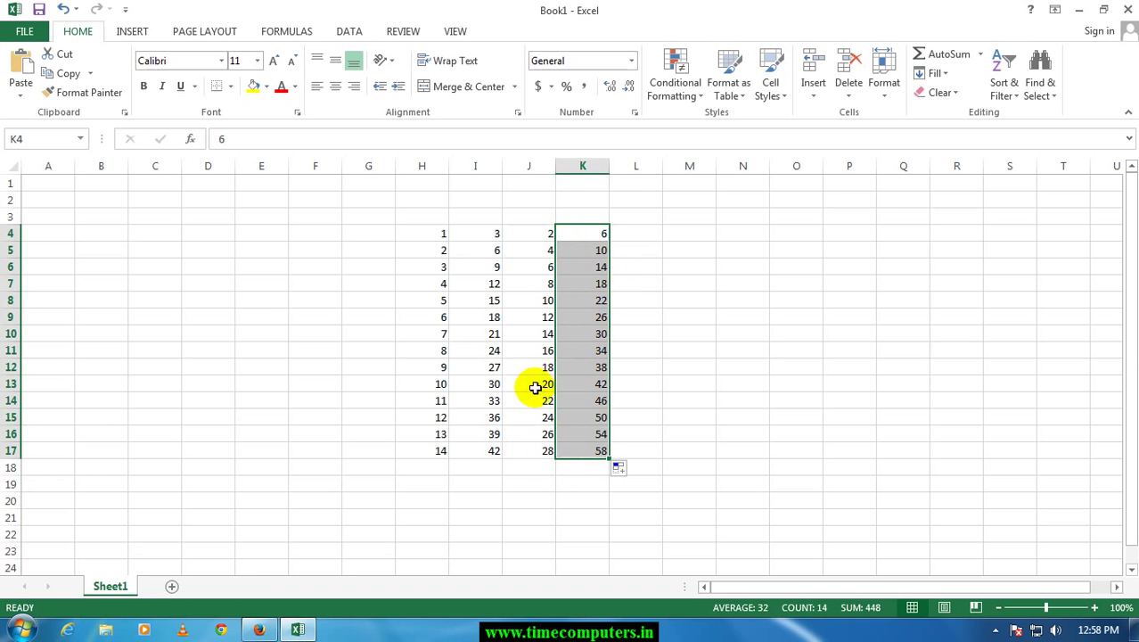
click(633, 417)
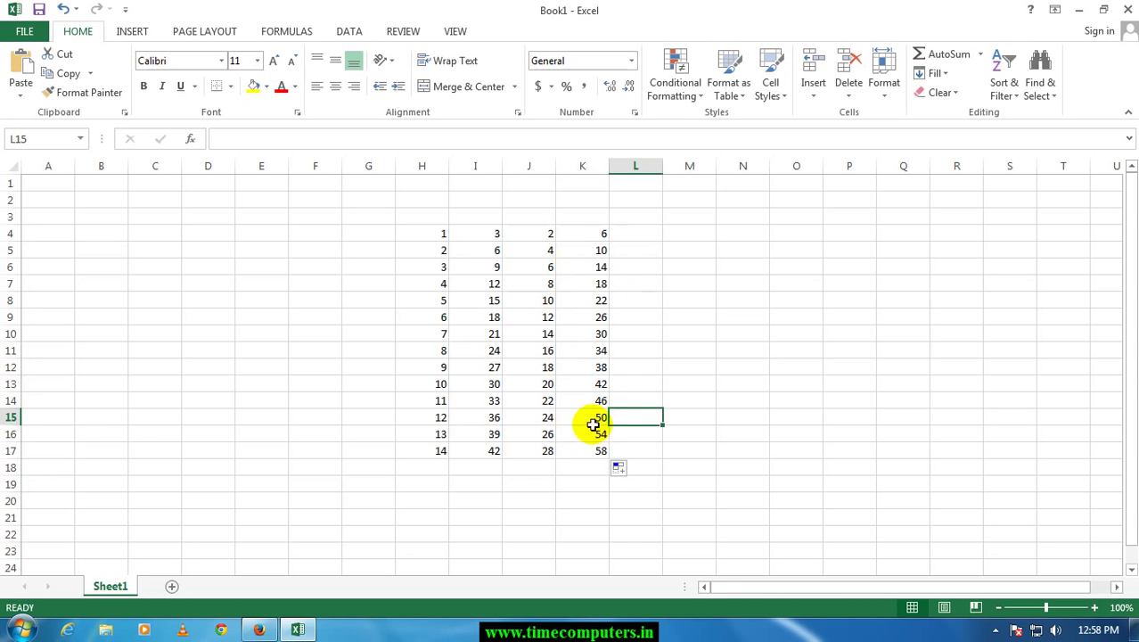
mouse_move(594, 433)
mouse_down()
mouse_move(592, 550)
mouse_move(592, 534)
mouse_up()
- Enter 7 and 14 in L4:L5 and fill the multiples of 7 down to 133 in L22
click(719, 381)
click(629, 228)
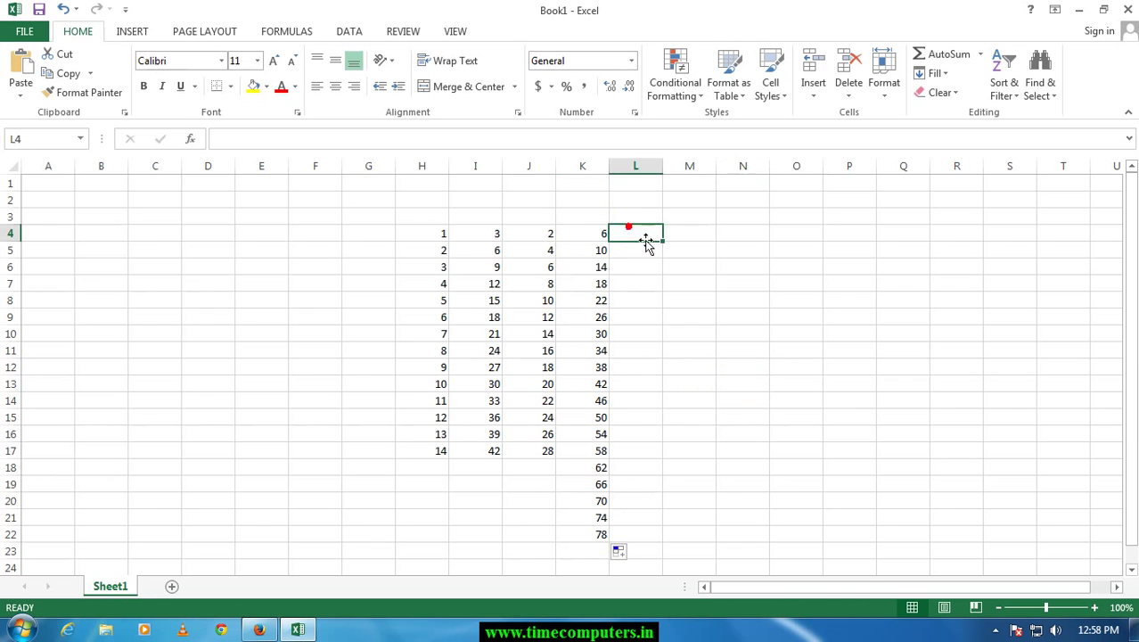
text(7)
key(Return)
click(633, 248)
click(683, 298)
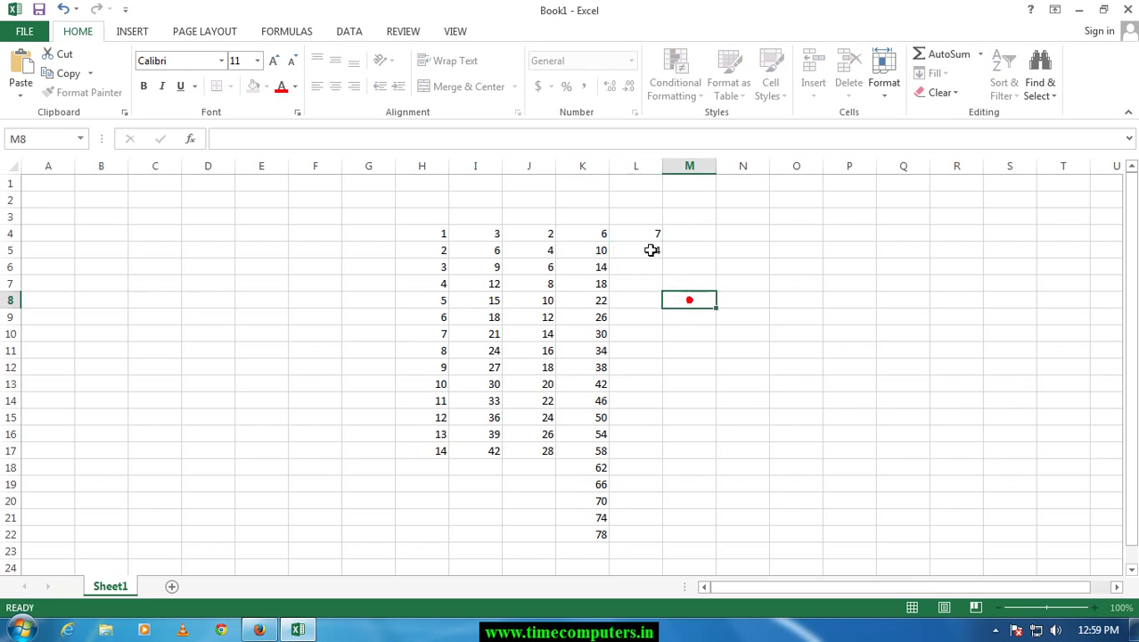
click(649, 242)
drag(650, 243, 659, 260)
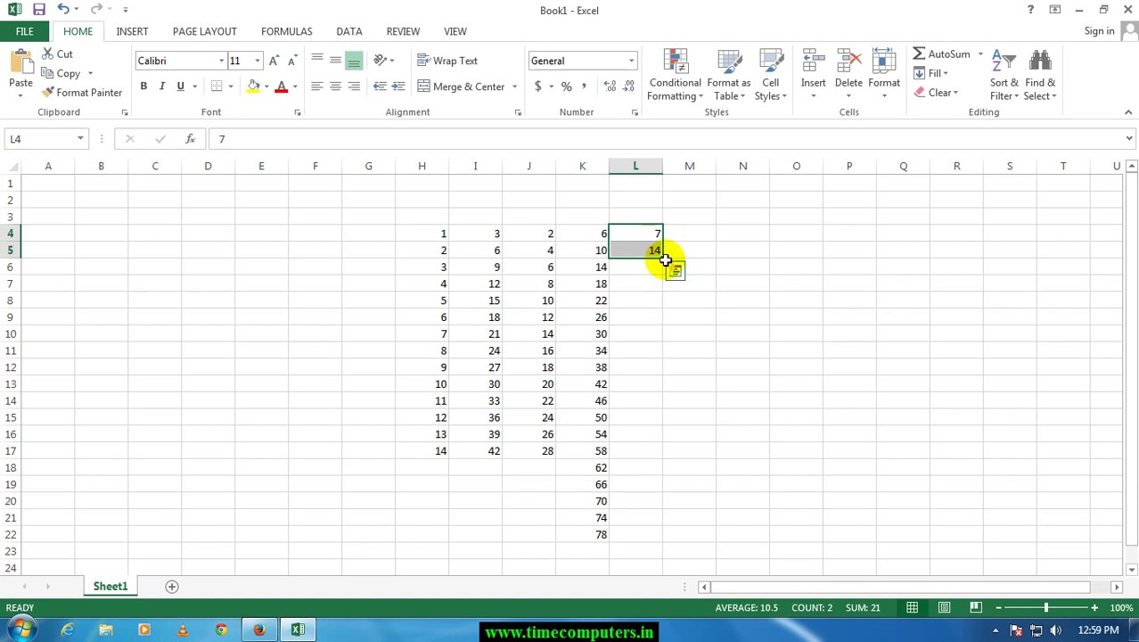
double_click(661, 259)
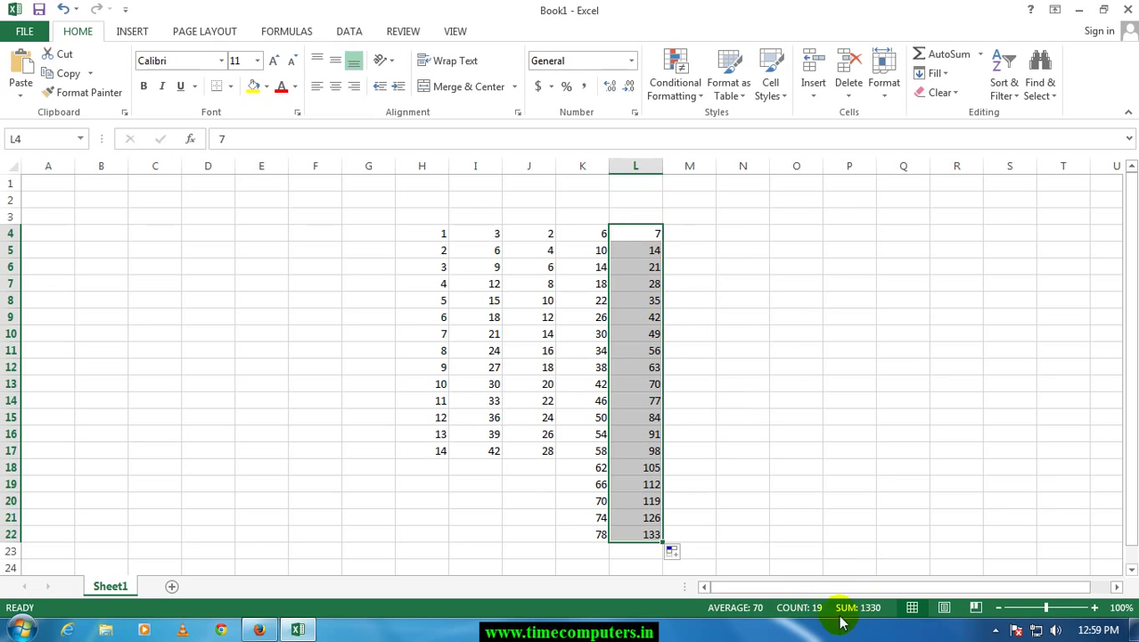
click(750, 444)
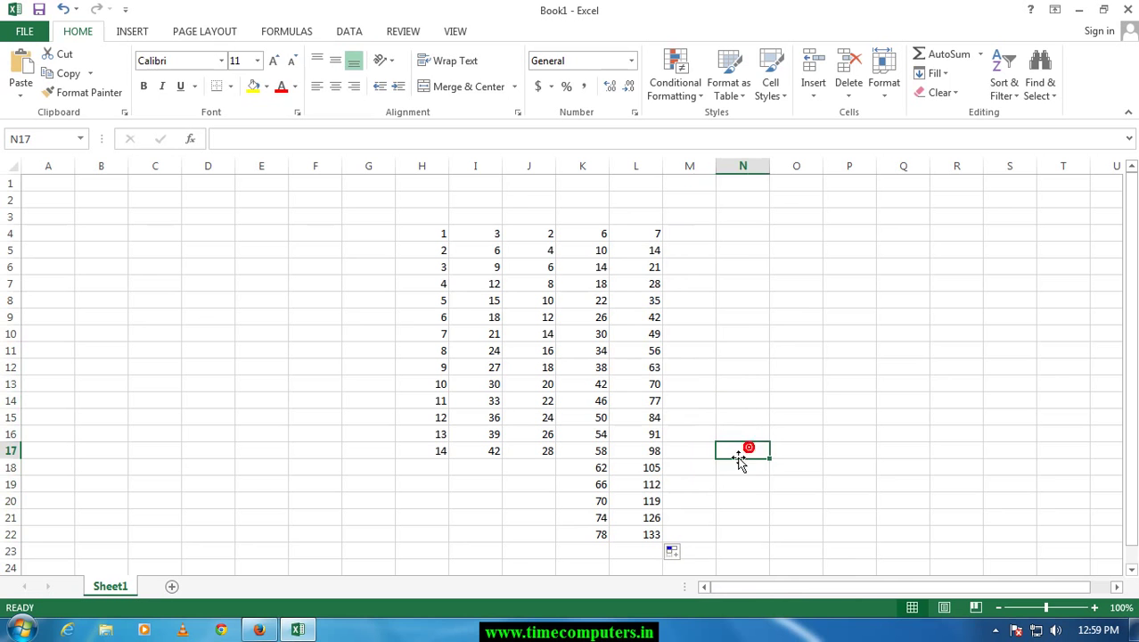
- Enter 'sun' in M4 and AutoFill weekday names down to M22
click(689, 329)
click(681, 236)
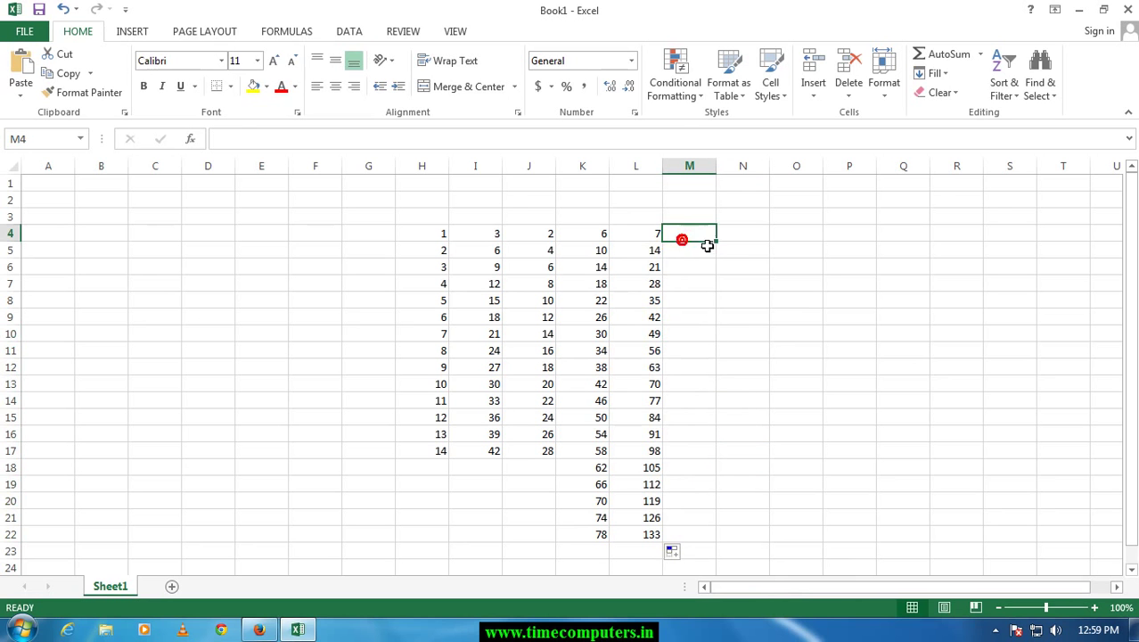
text(sun)
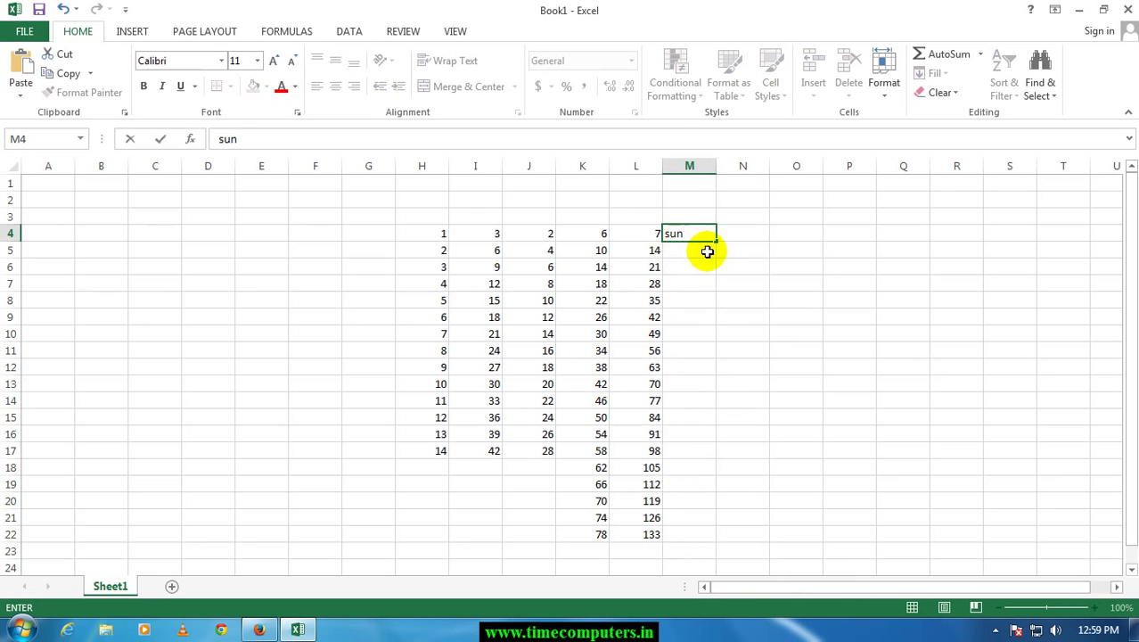
click(704, 260)
click(676, 233)
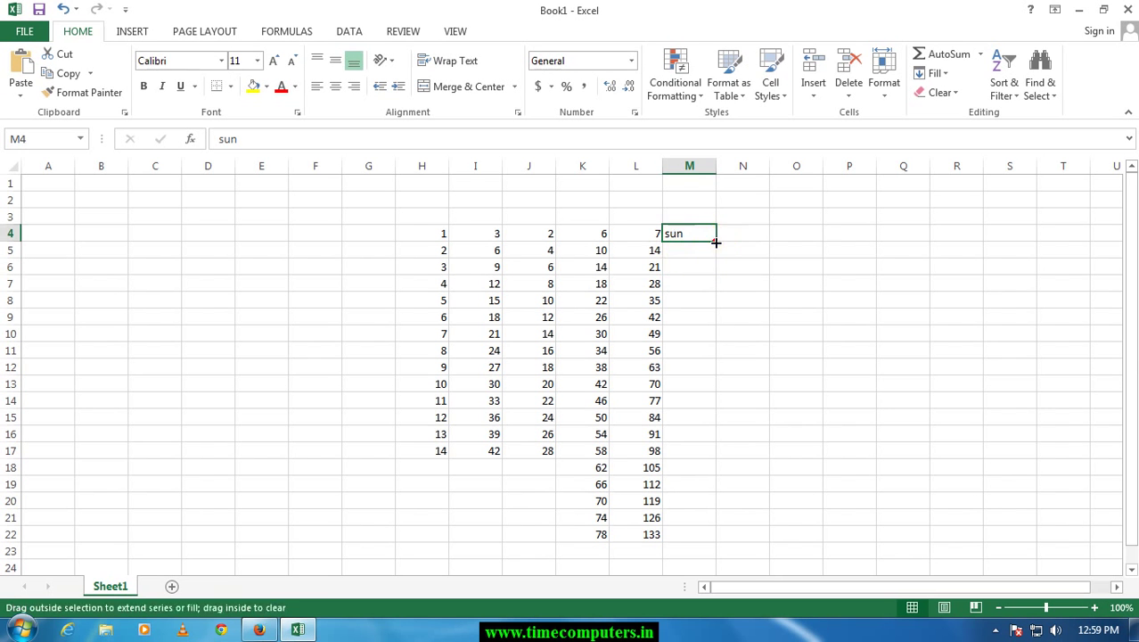
double_click(718, 241)
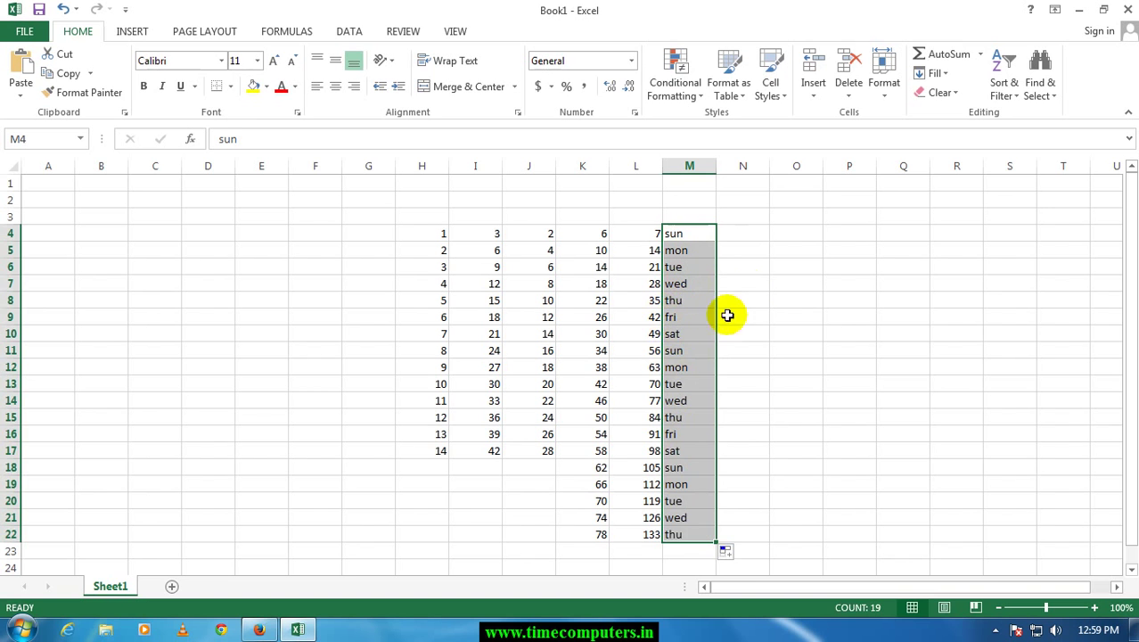
click(743, 229)
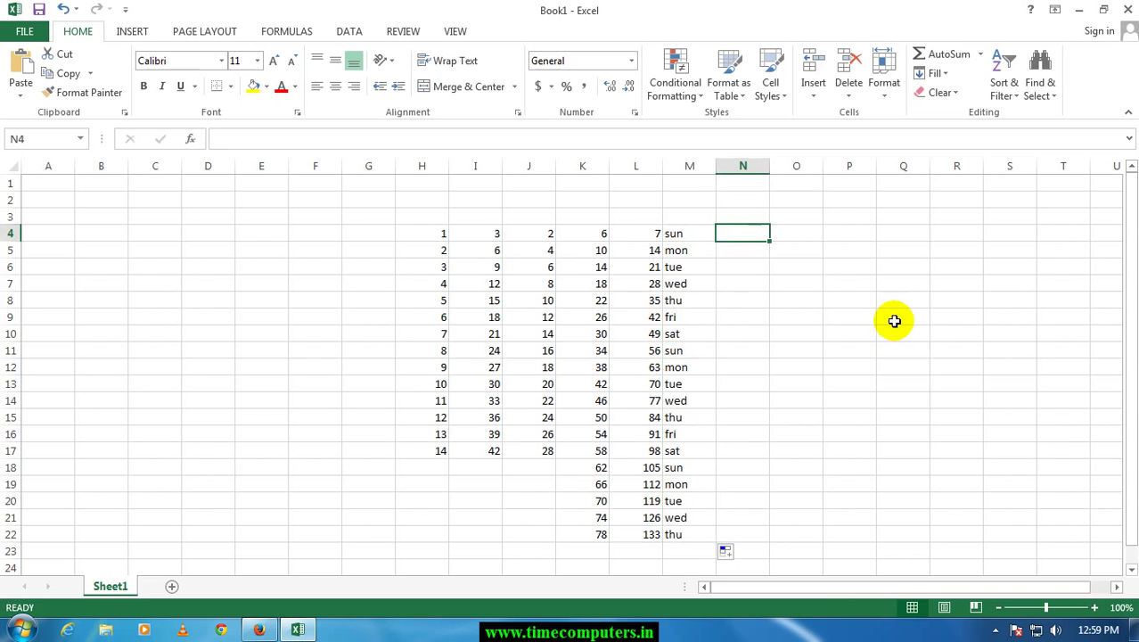
- Enter 'jan' in N4 and drag it down to N22 for repeating month names
text(jan)
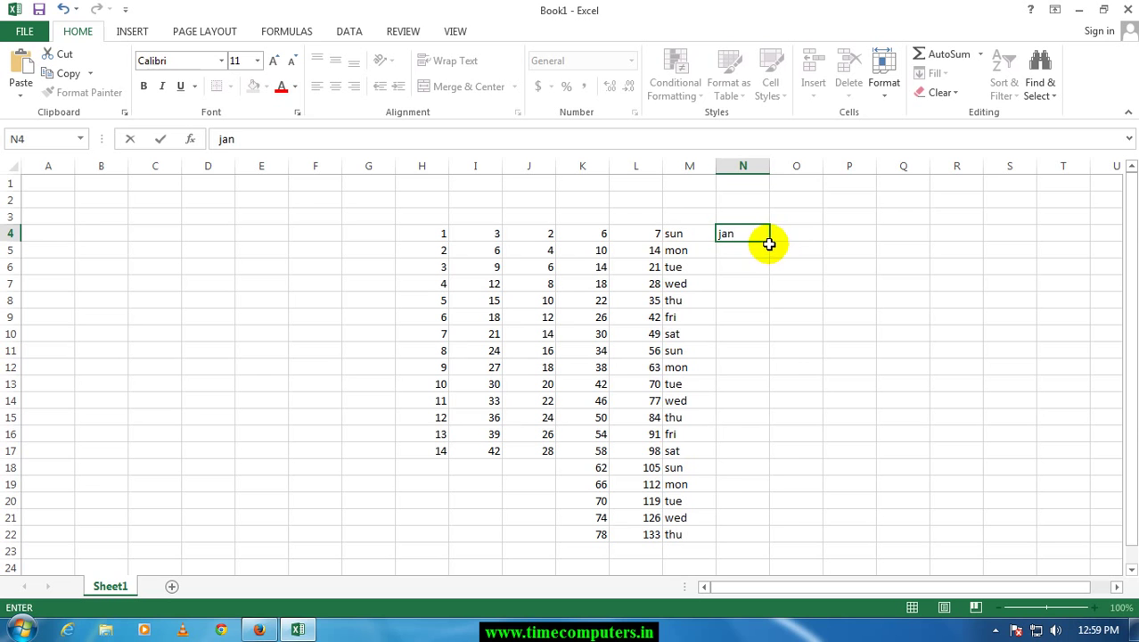
drag(770, 241, 739, 544)
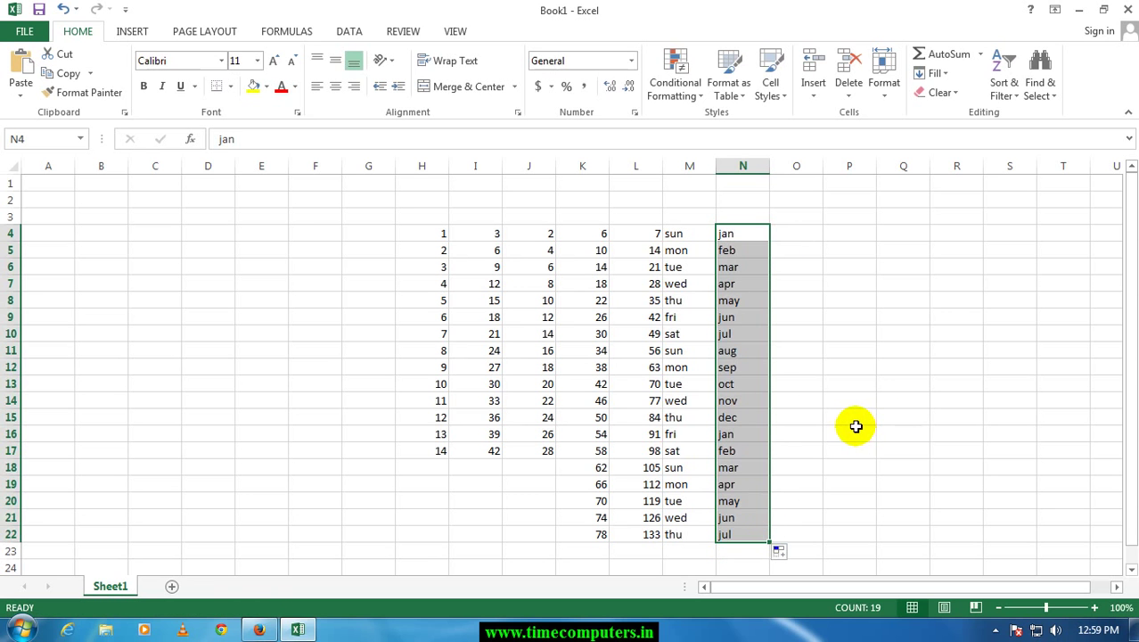
click(851, 406)
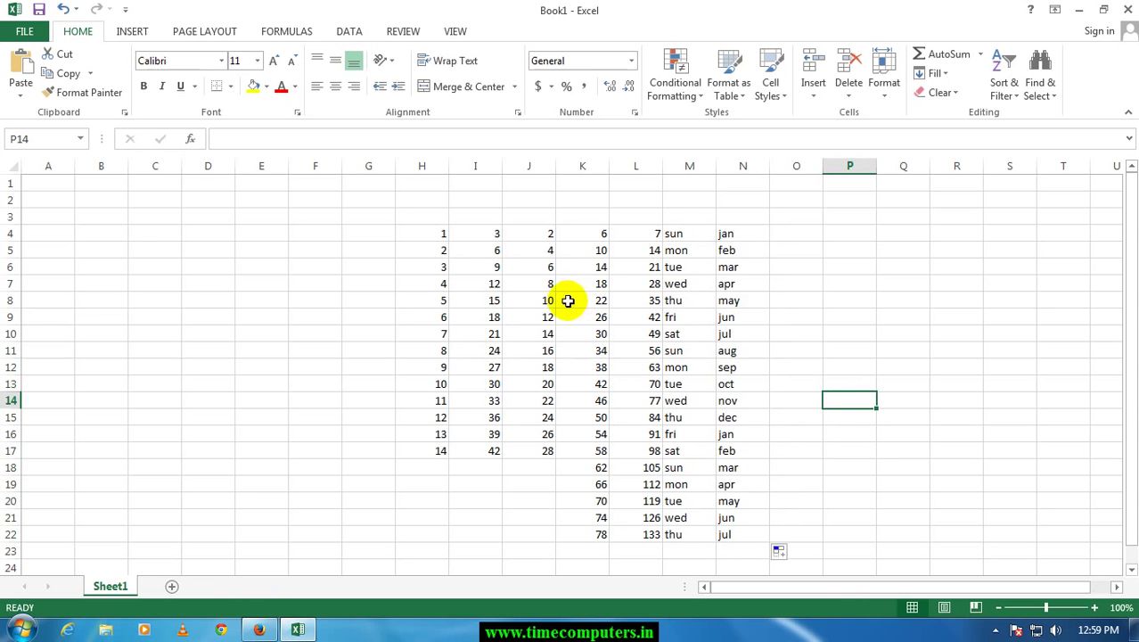
- Select the column H number series, then cells M4 and H4 to review the fills
click(539, 287)
click(687, 286)
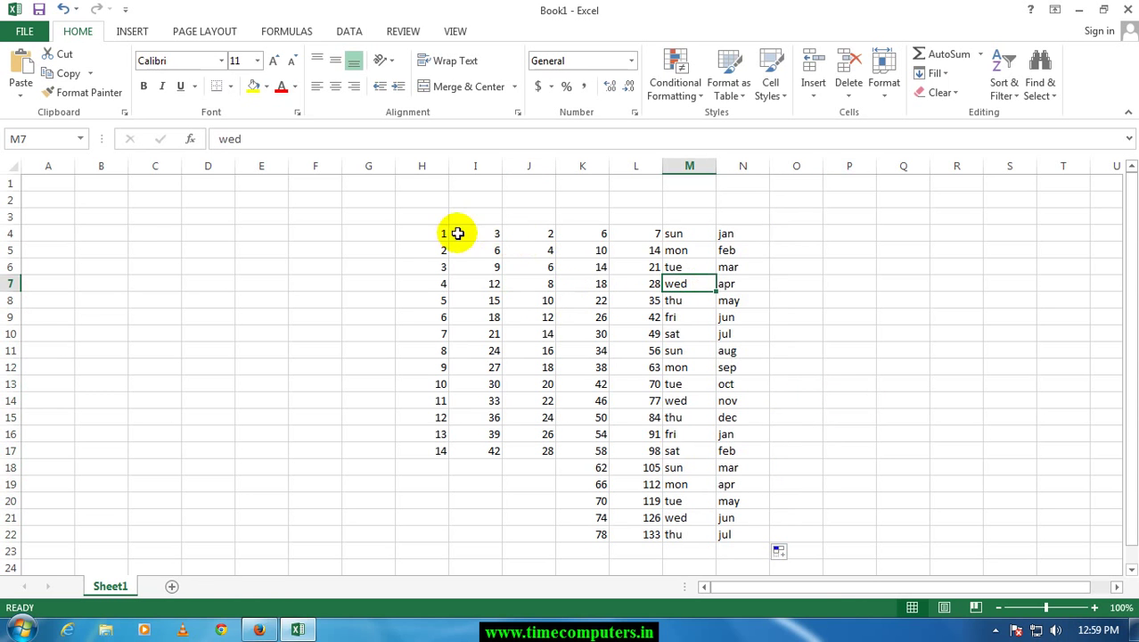
drag(444, 230, 434, 470)
click(680, 235)
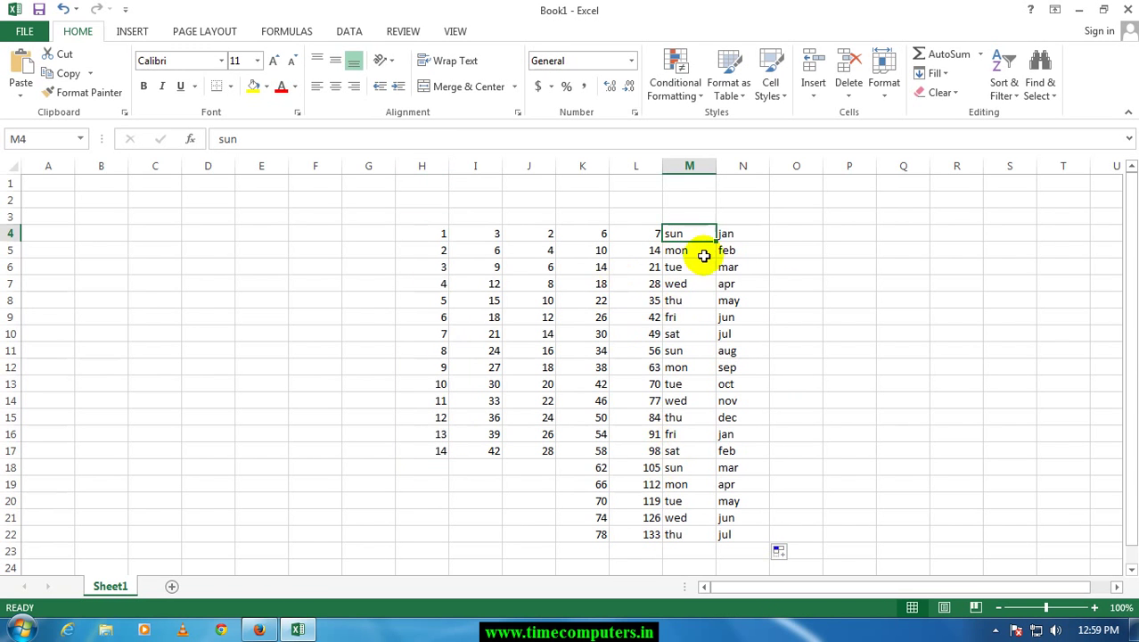
click(420, 234)
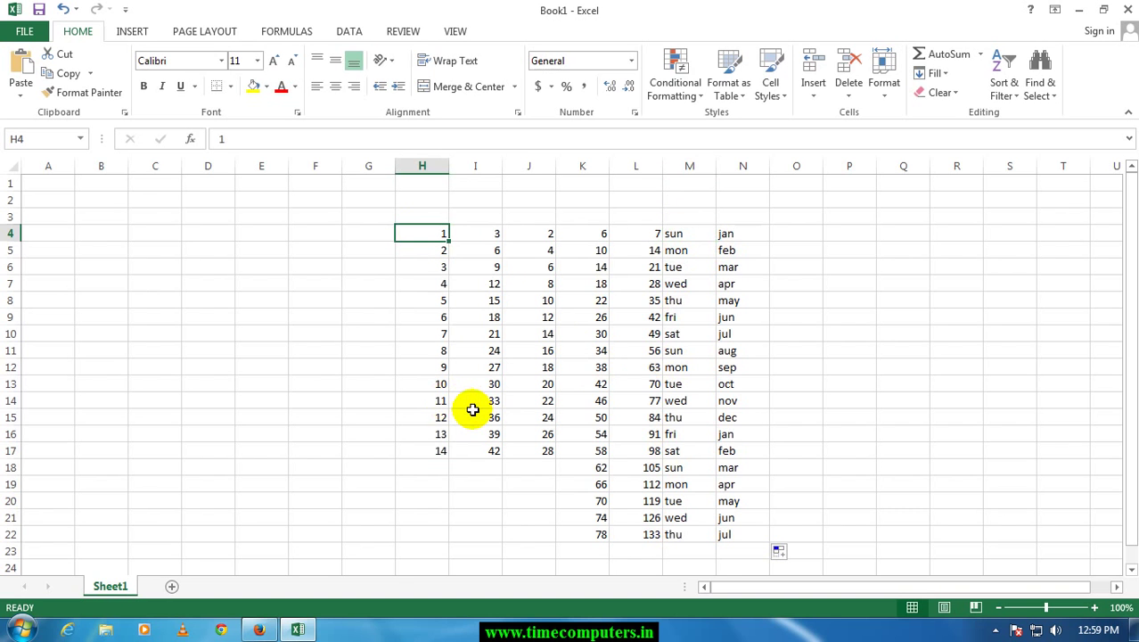
click(791, 330)
- Enter day1 in O4 and day2 in O5, then fill the day series down to O22
click(794, 234)
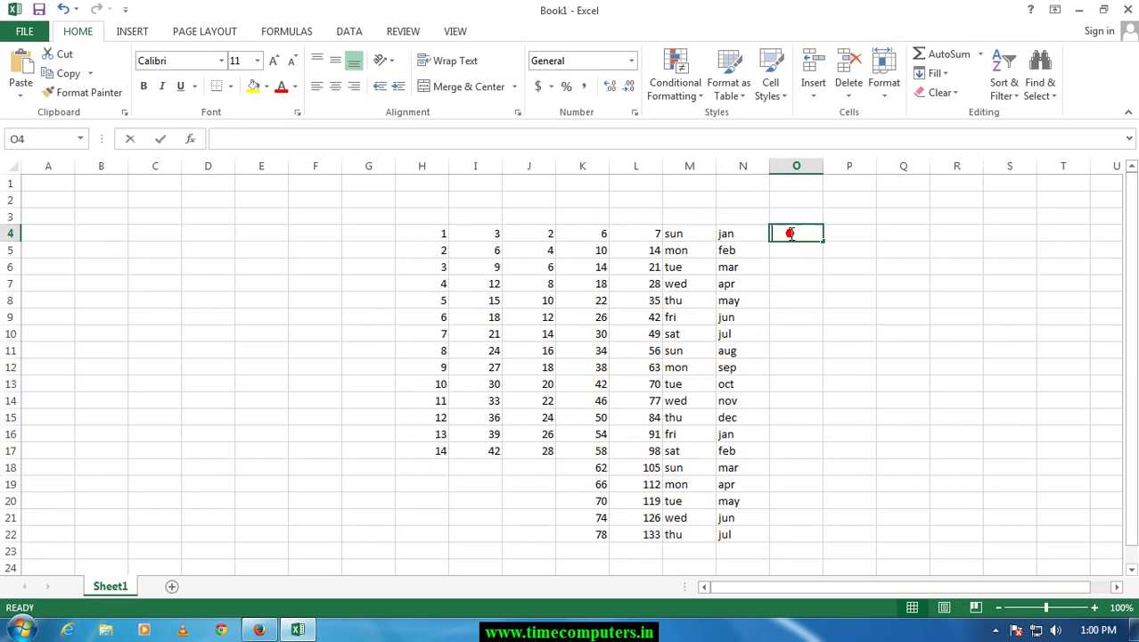
text(day1)
key(Return)
text(day1)
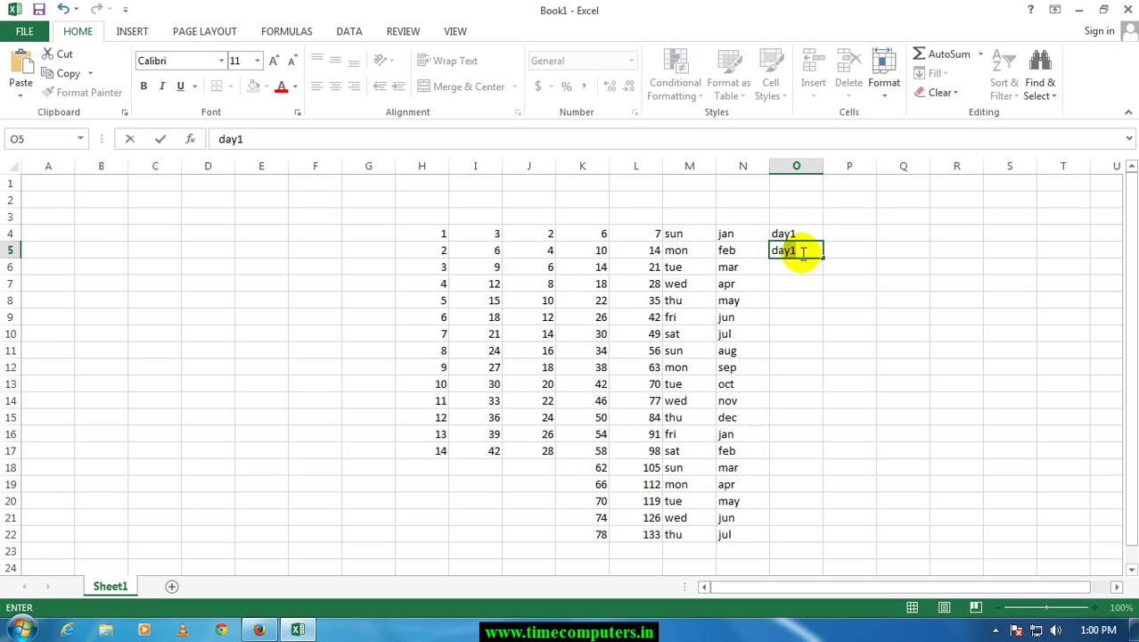
key(BackSpace)
text(2)
click(842, 266)
drag(796, 236, 808, 538)
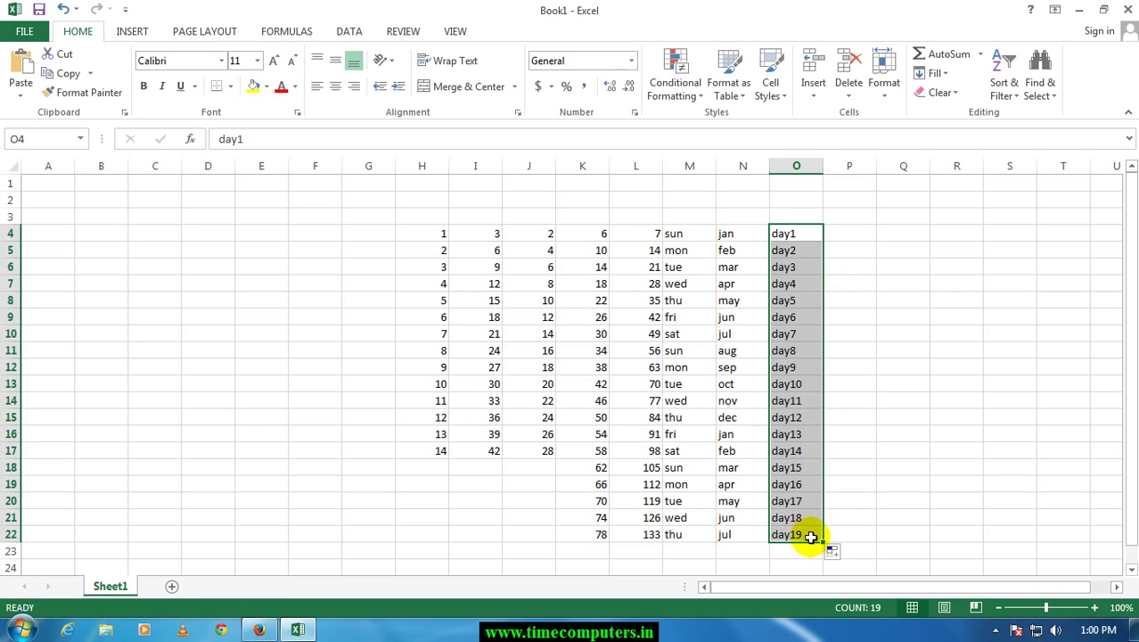
click(849, 234)
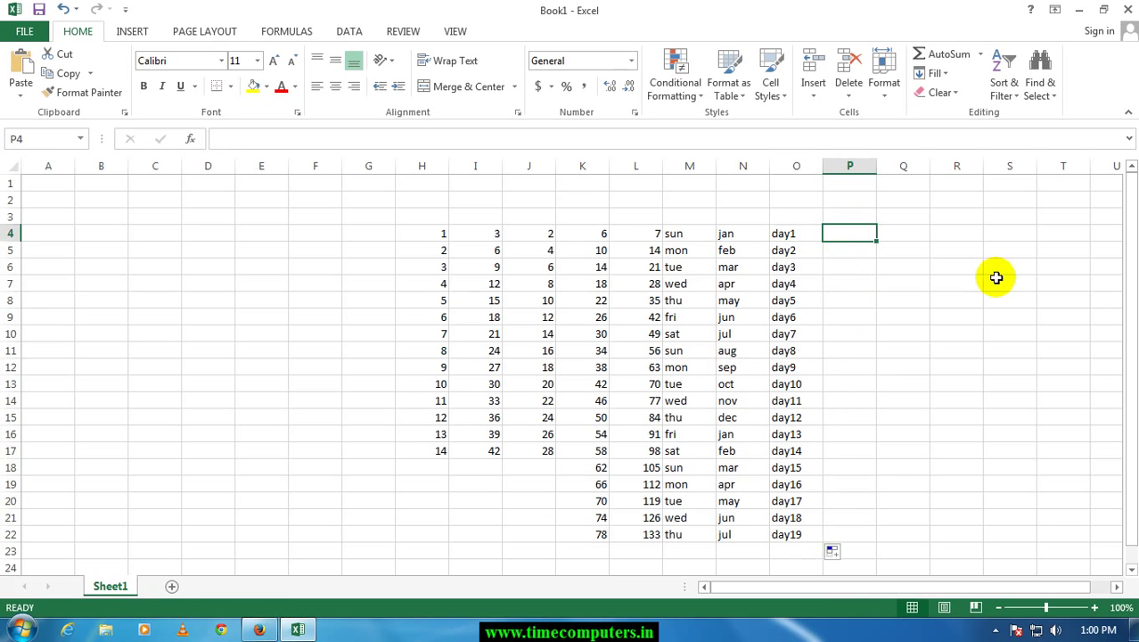
- Type day1 into cell P4
text(day)
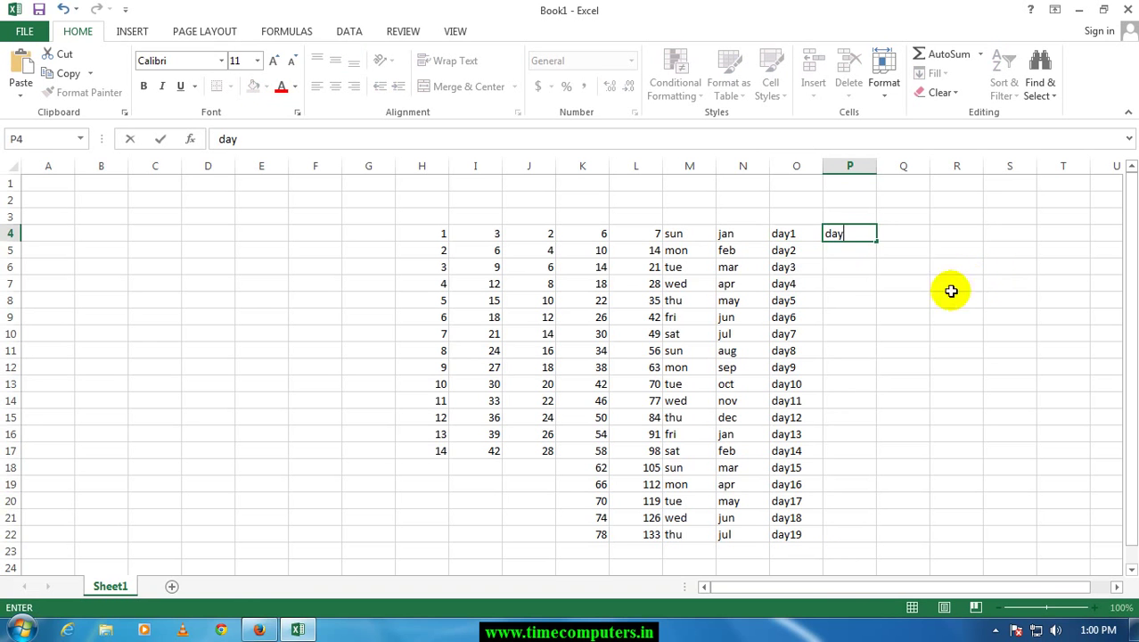
text(1)
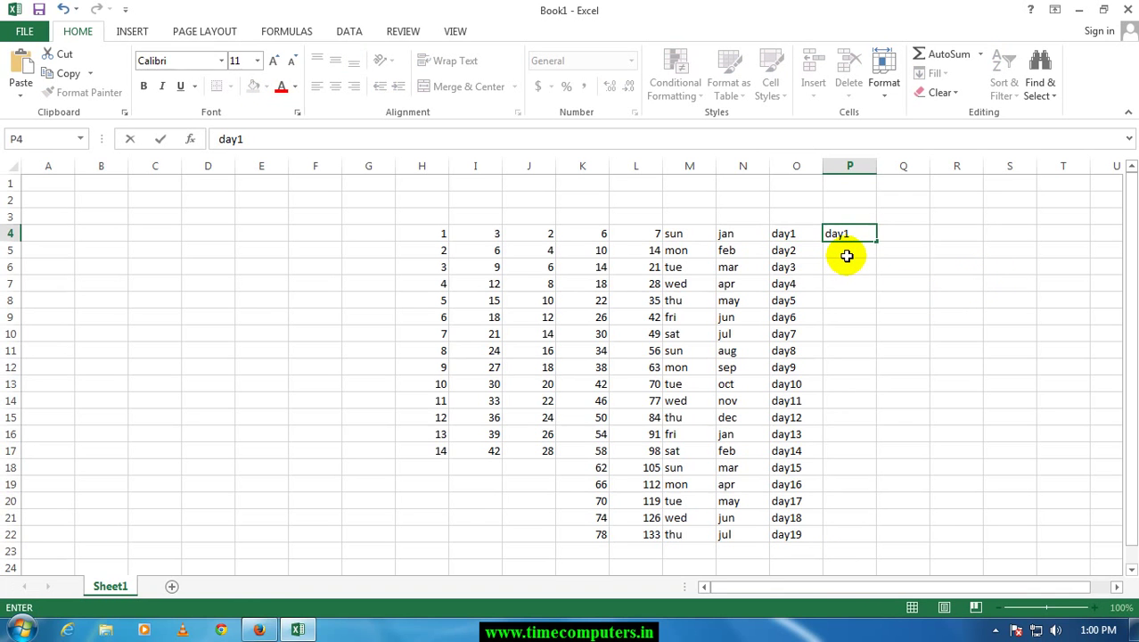
click(848, 256)
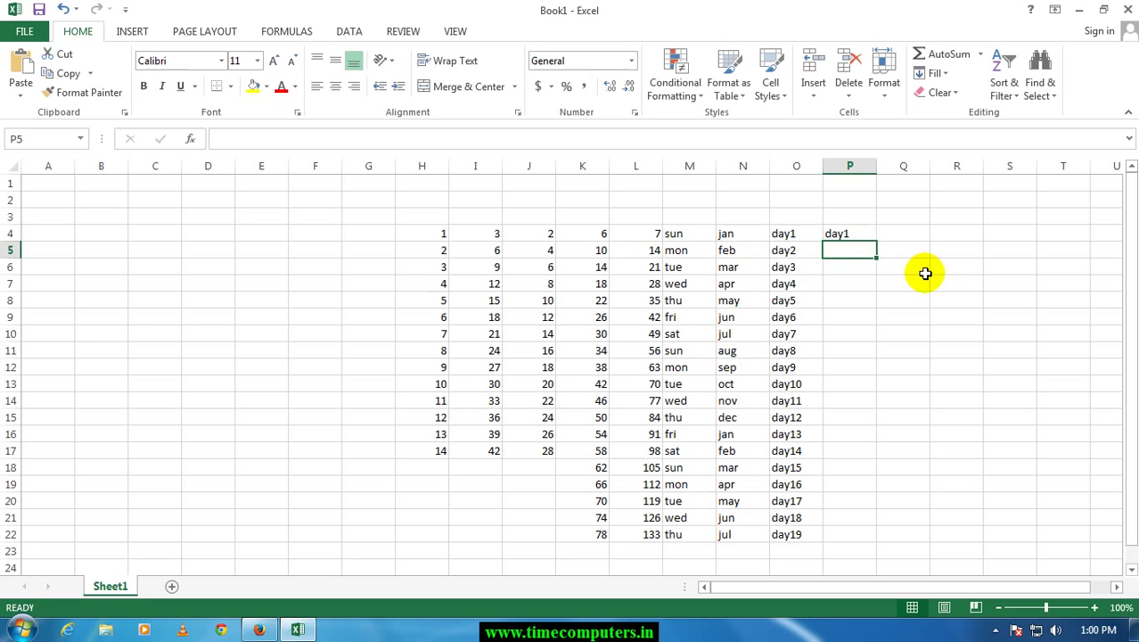
- Start a formula in P5 with a wrong reference, then cancel it
text(=)
click(884, 281)
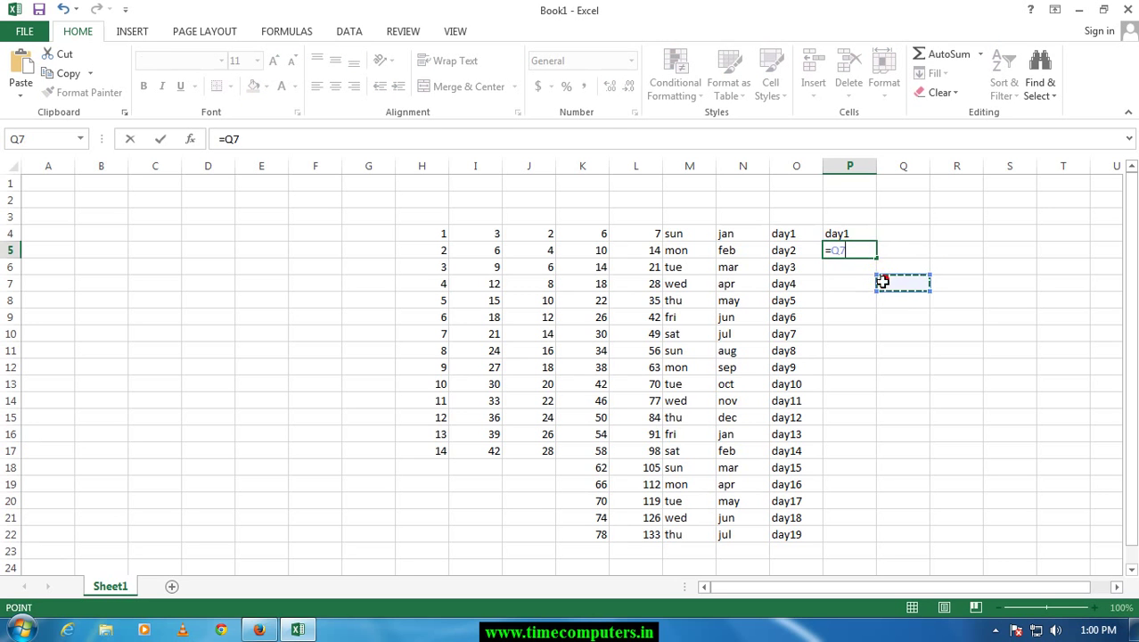
key(BackSpace)
key(Escape)
click(858, 311)
click(851, 253)
- Enter =P4+5 in P5, which shows #VALUE! because P4 holds text
text(=)
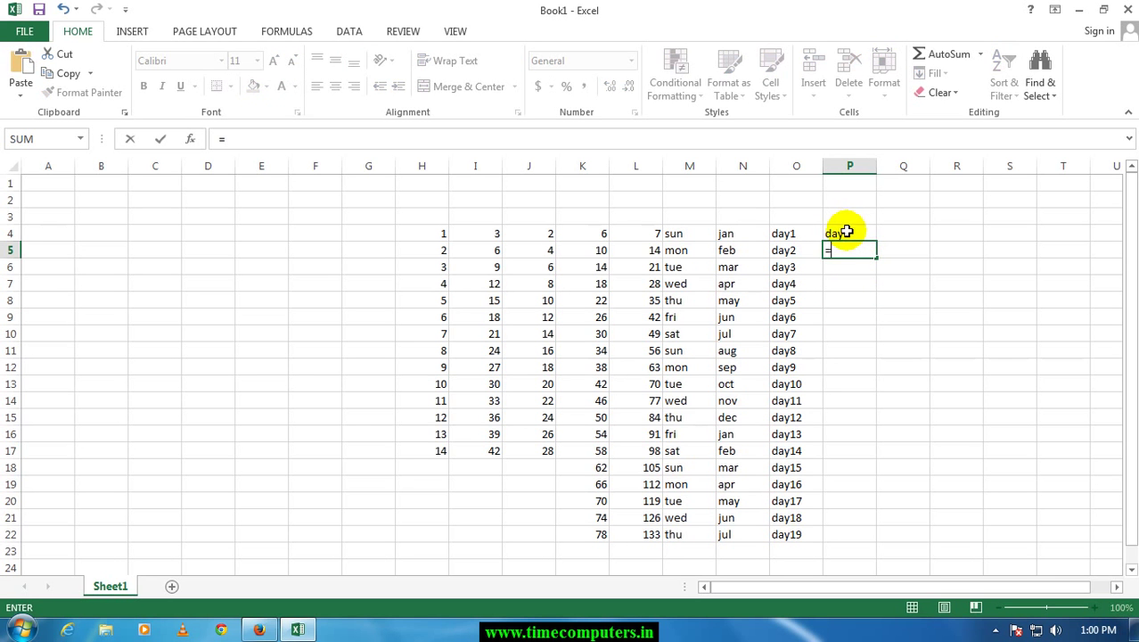
click(838, 237)
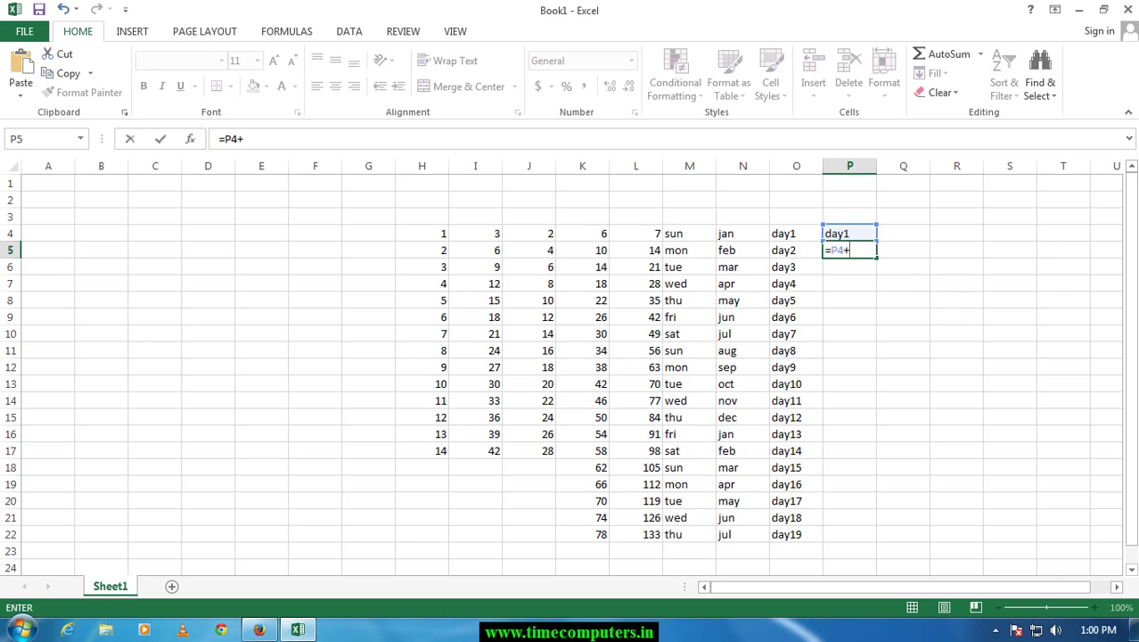
key(Return)
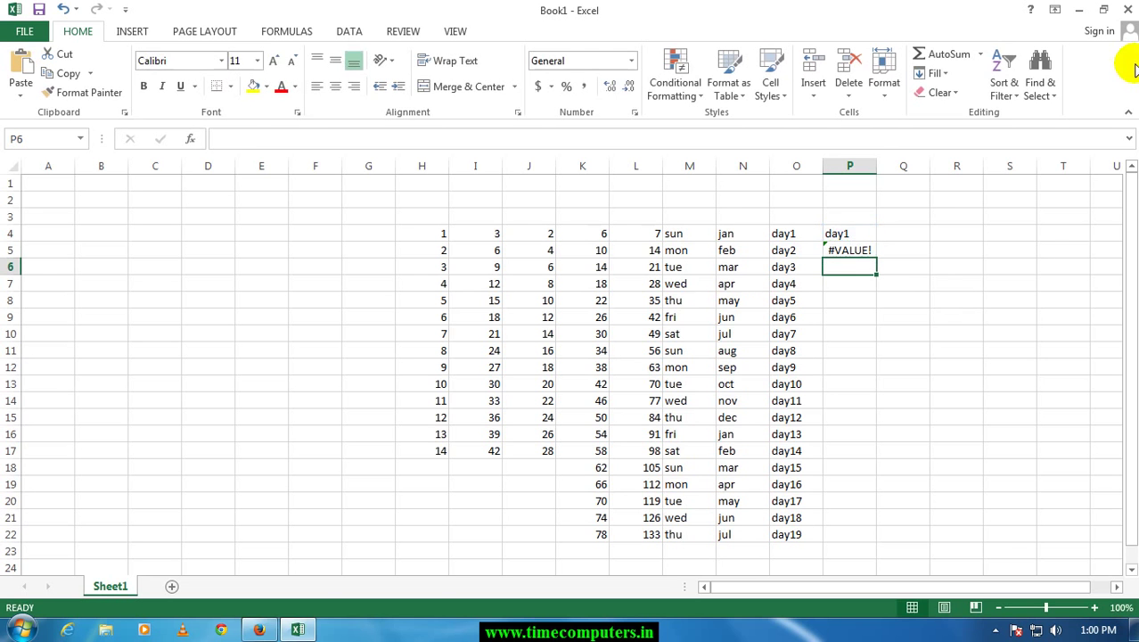
click(844, 244)
click(858, 236)
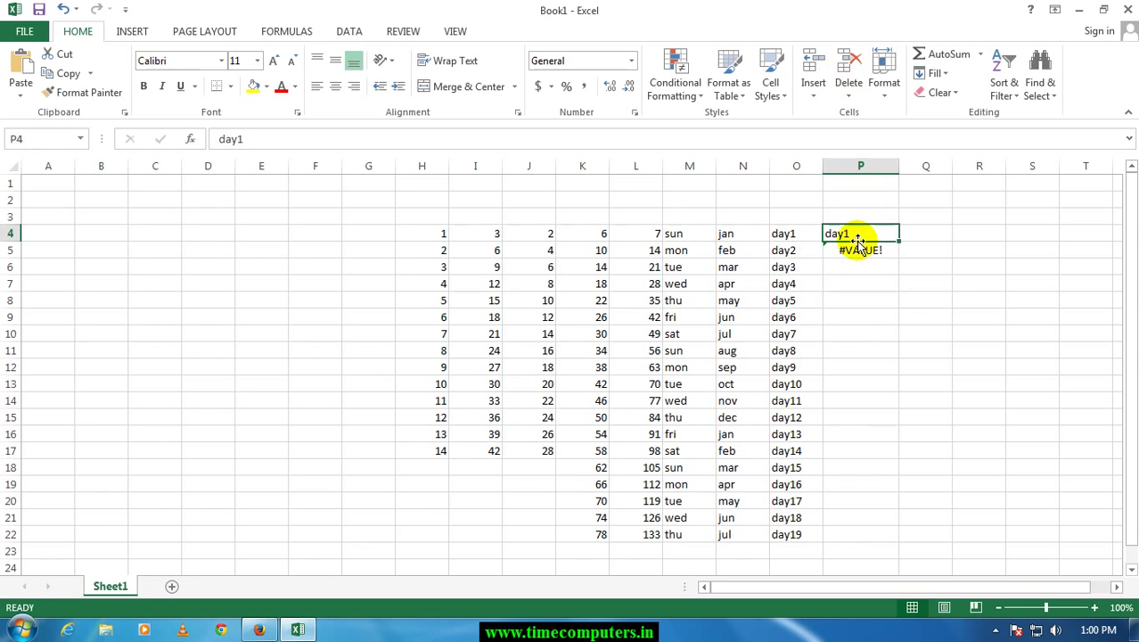
- Change P4 to 5 and rewrite P5 as =P4+80 so it shows 85
text(5)
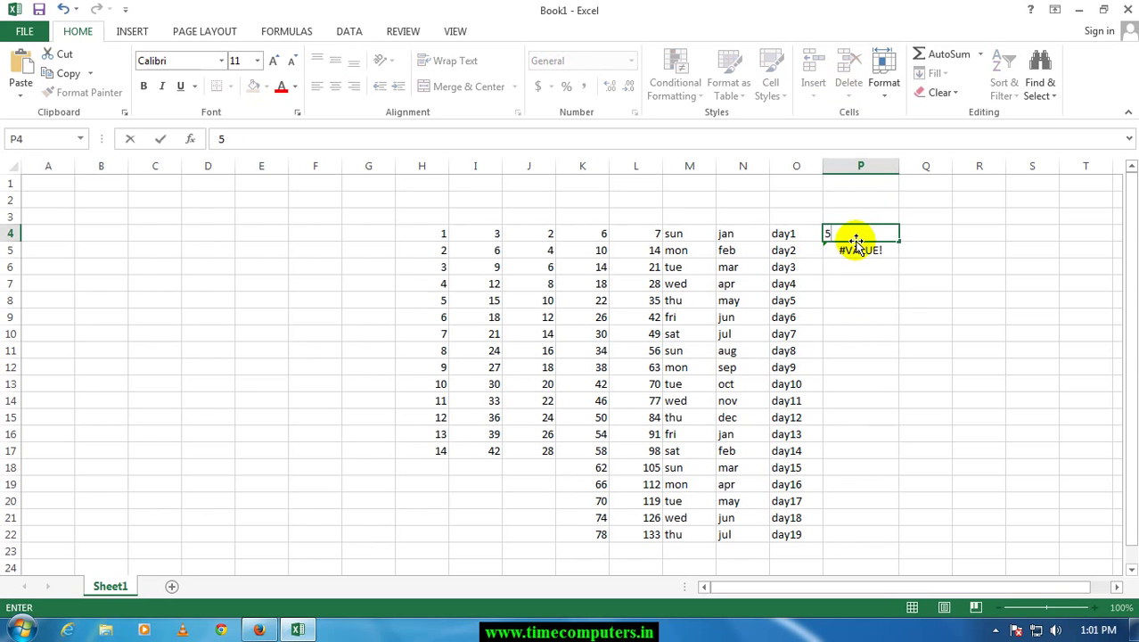
click(809, 323)
click(868, 256)
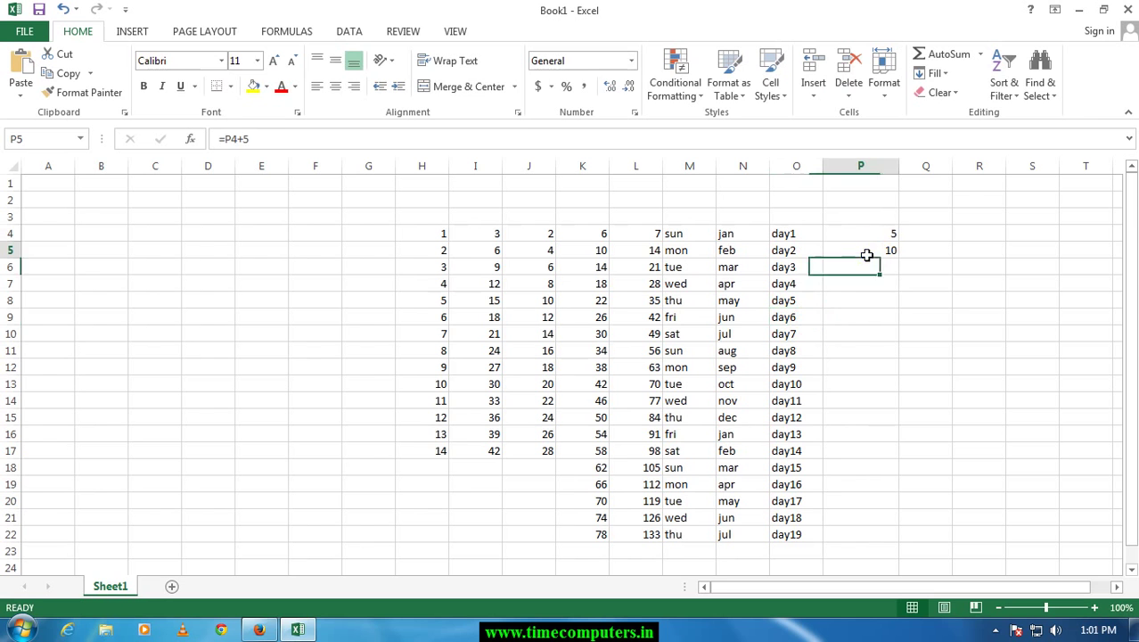
key(Delete)
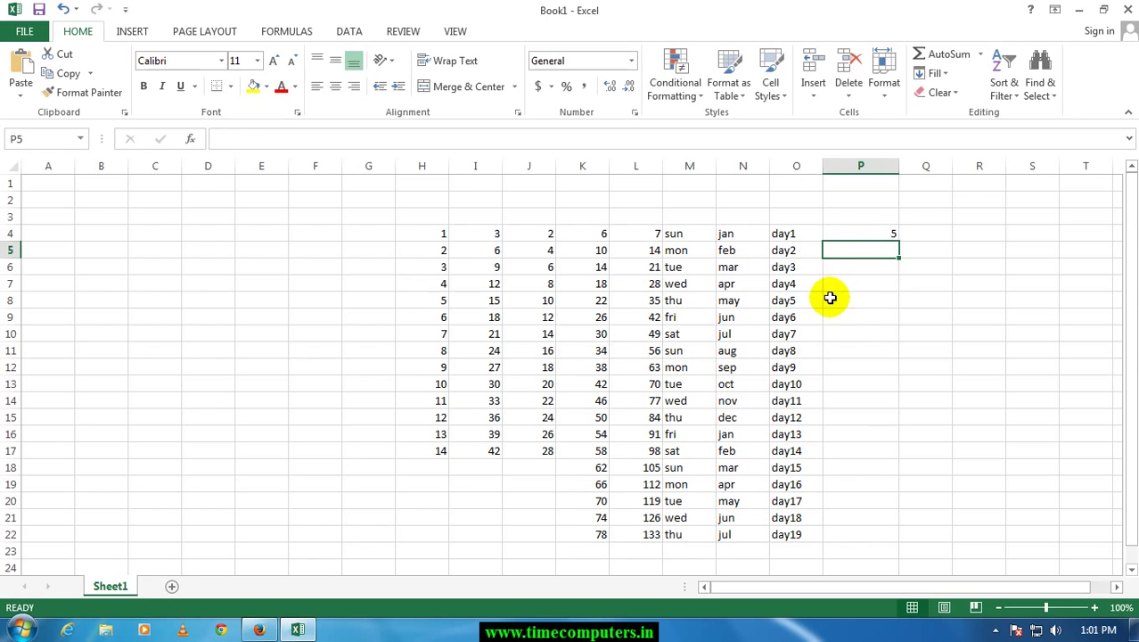
text(=)
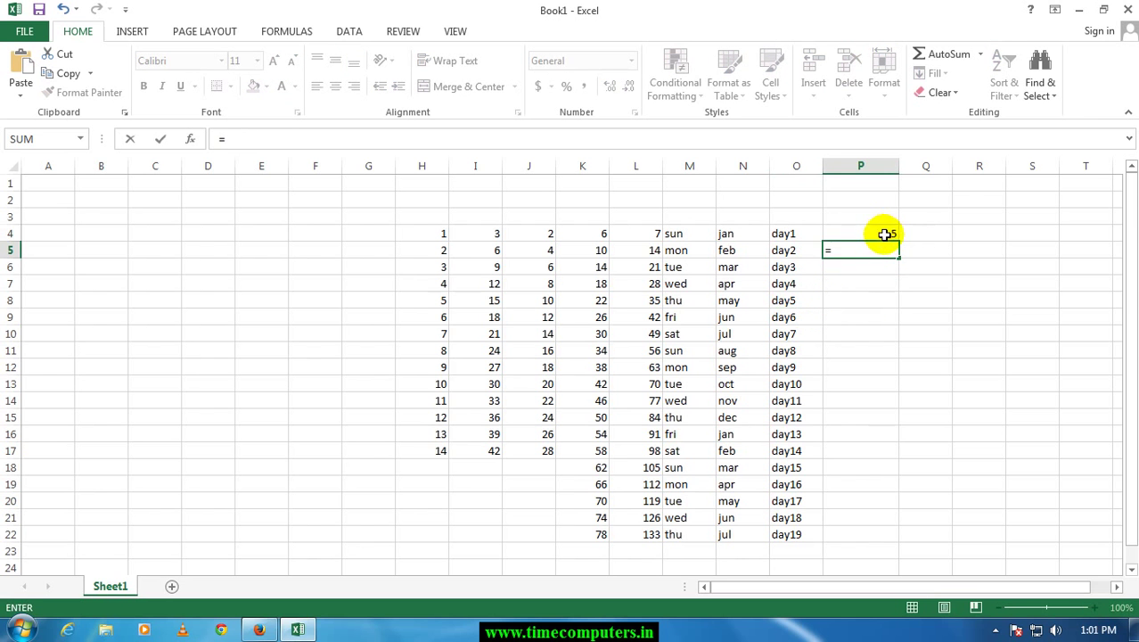
click(885, 234)
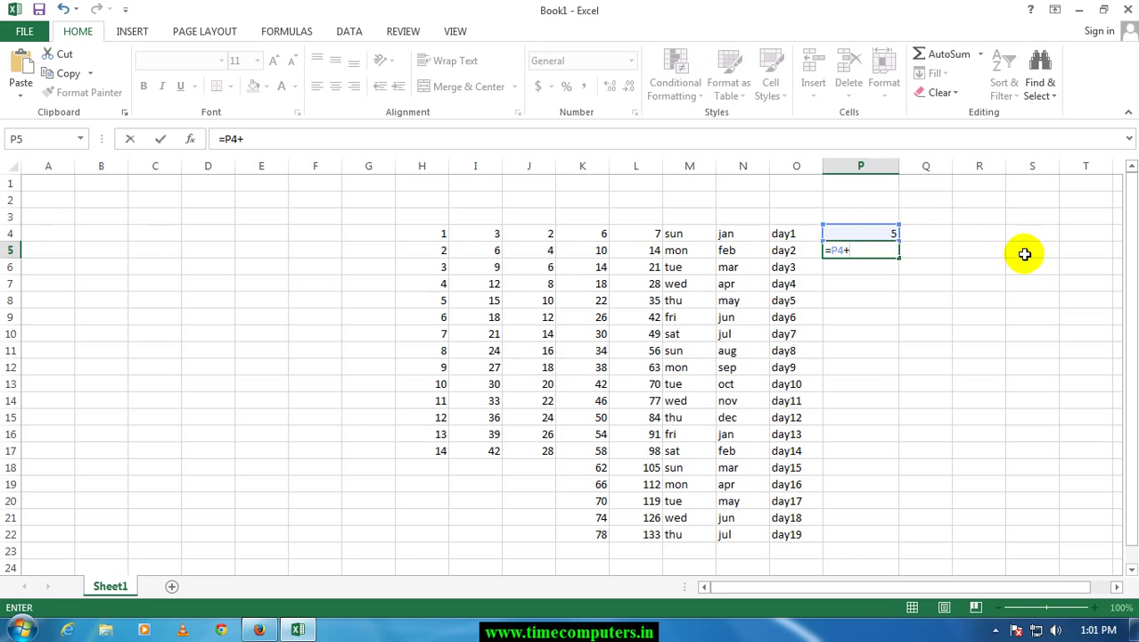
key(Return)
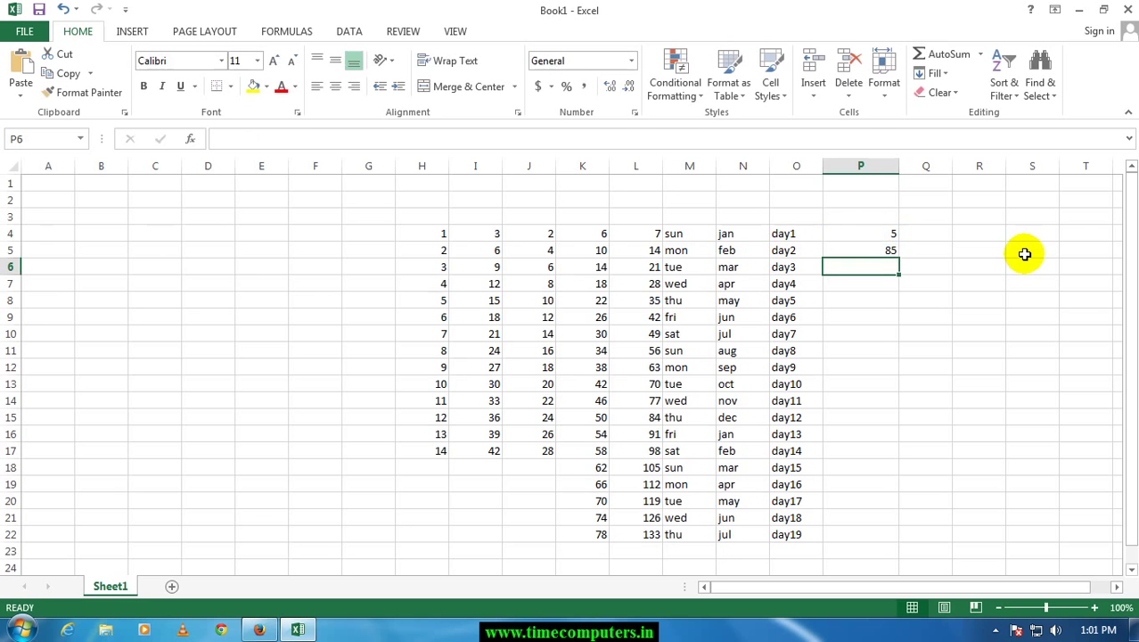
click(886, 249)
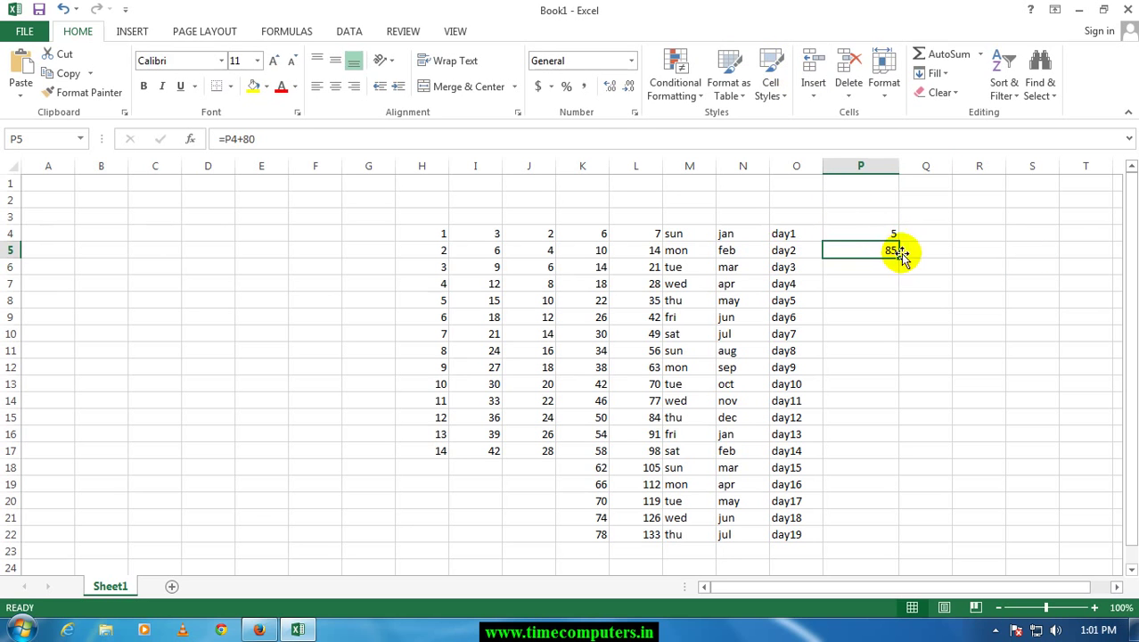
- Fill P5's +80 formula down to P18 (85 to 1125) and check the copied formulas
drag(898, 256, 894, 471)
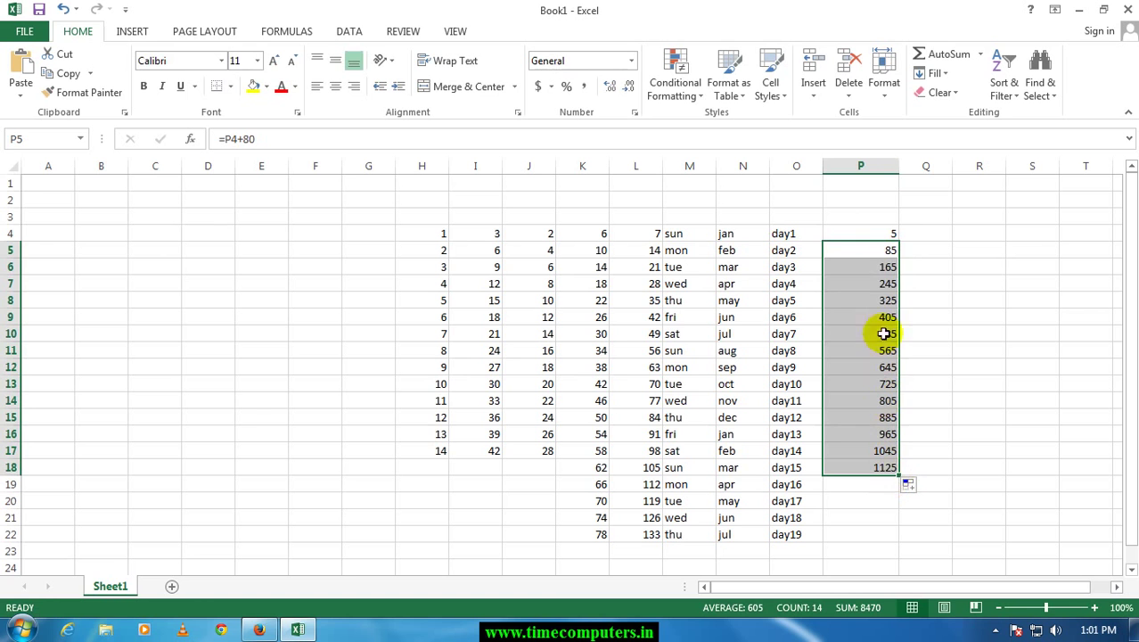
click(883, 268)
click(885, 283)
click(885, 301)
click(886, 317)
click(891, 368)
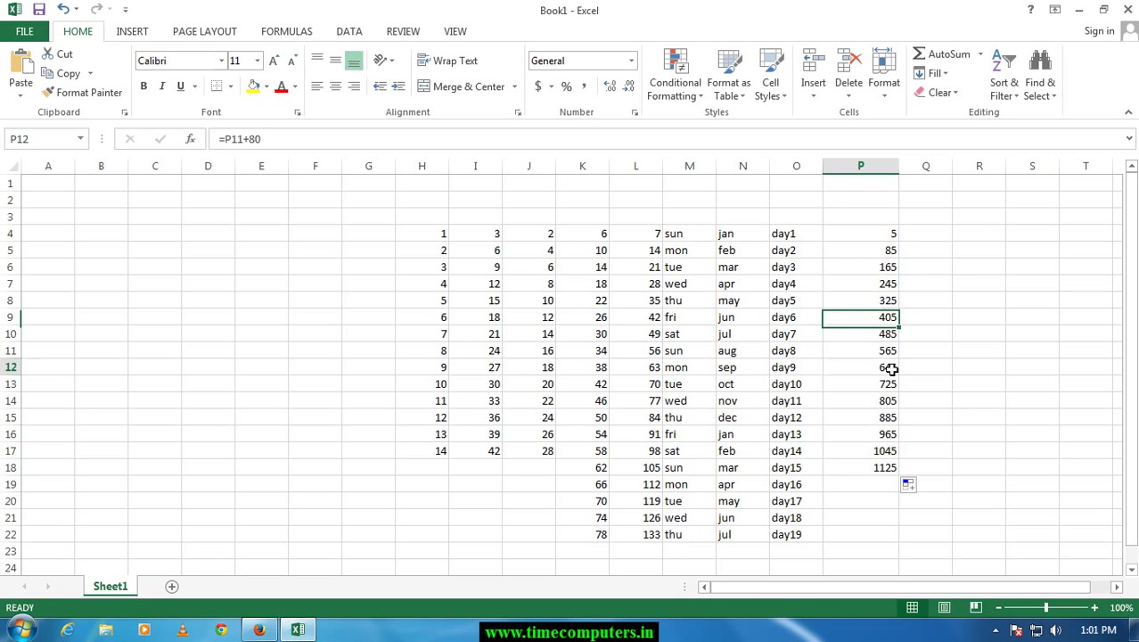
click(943, 231)
click(943, 232)
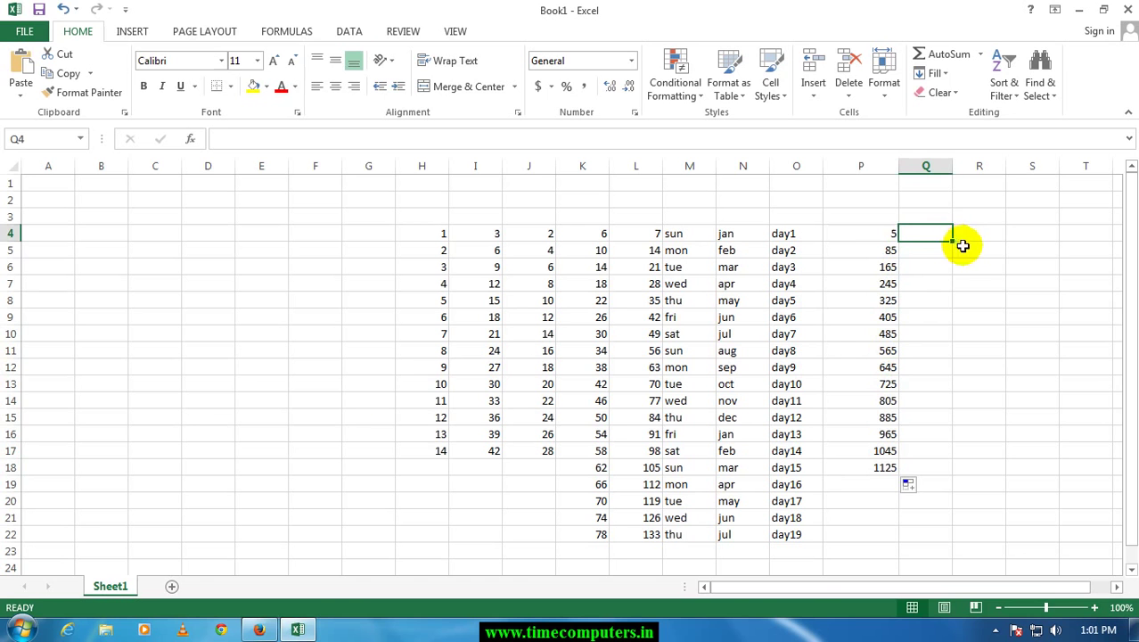
- Type a name in D5, time in D6 and sun in D7, discarding a stray entry
click(230, 253)
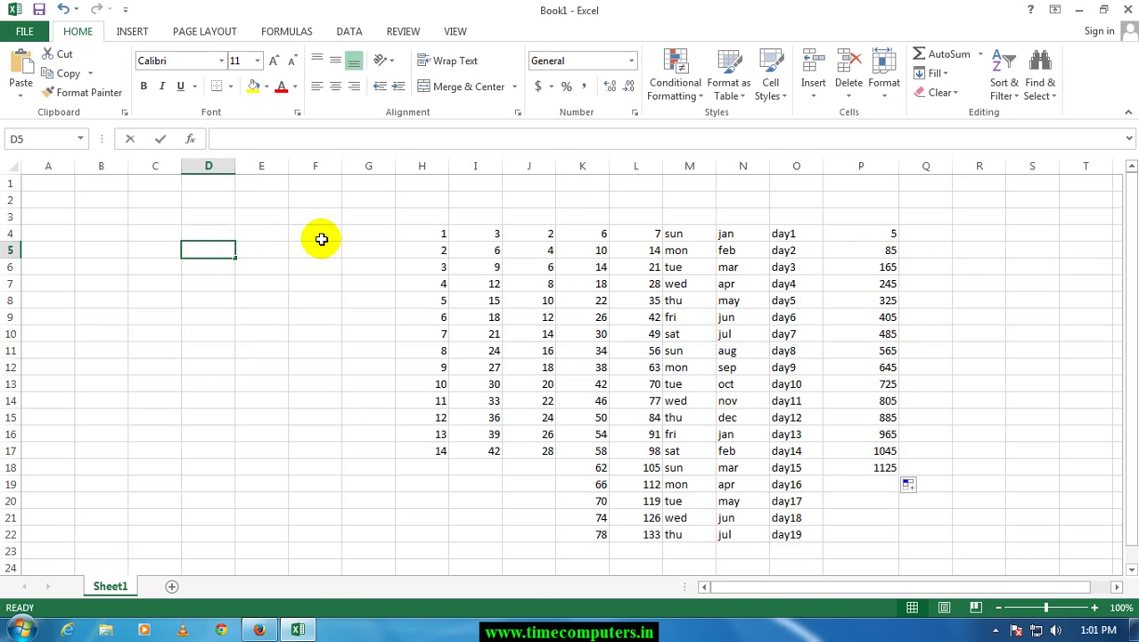
text(hafi)
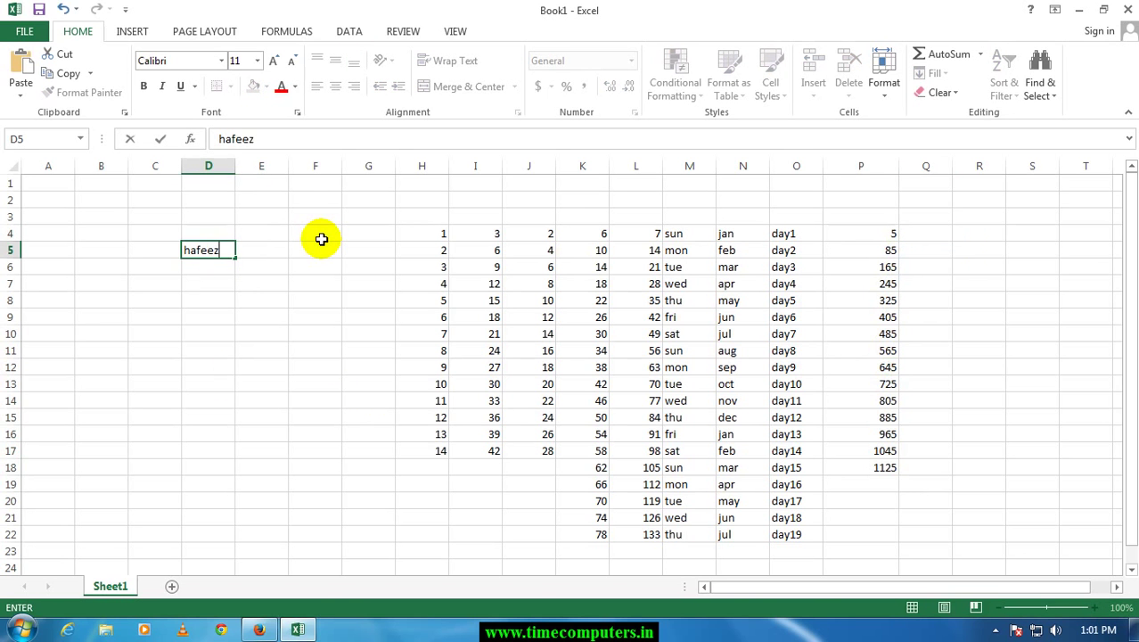
key(Return)
text(time)
key(Return)
text(sun)
key(Return)
key(Return)
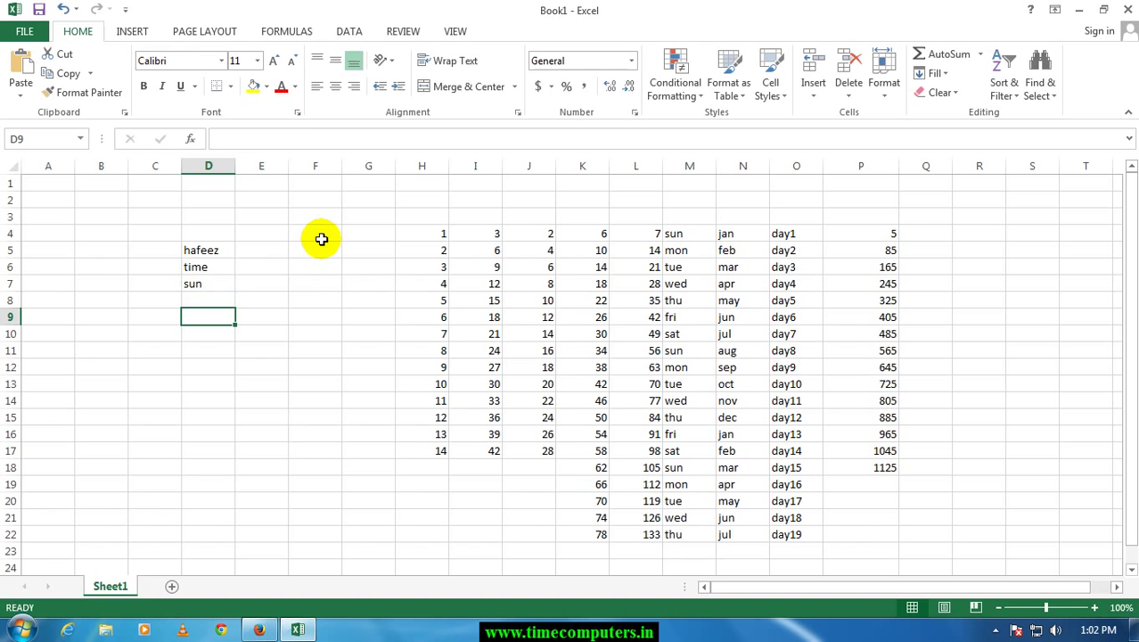
text(ha)
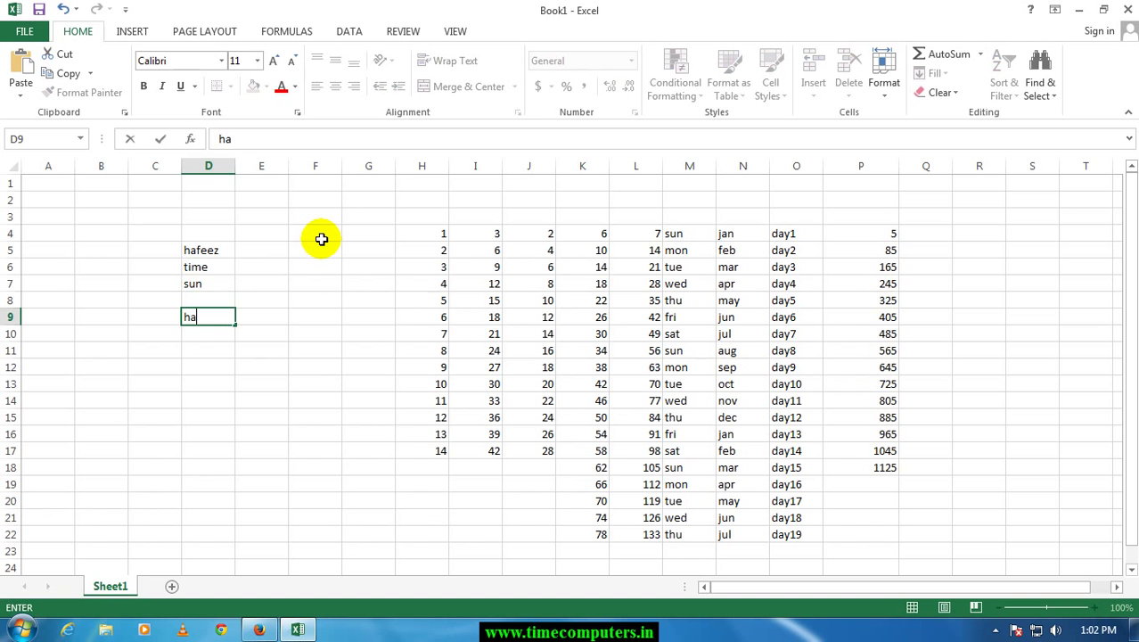
key(Escape)
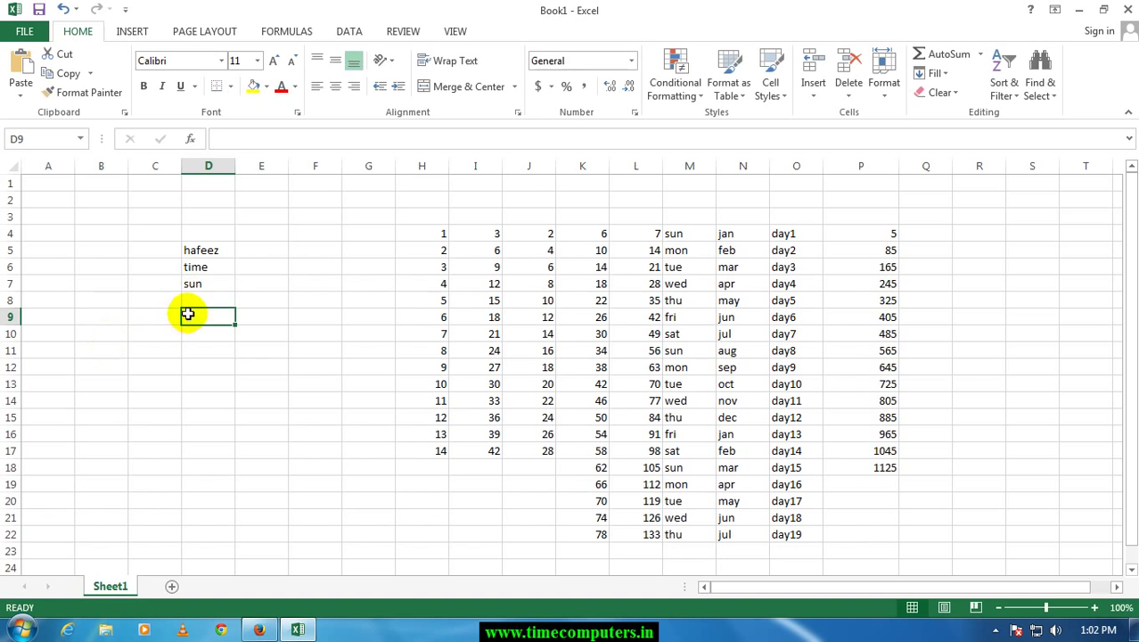
click(191, 301)
- Let AutoComplete fill the name in D8, sun in D9 and time in D10
text(h)
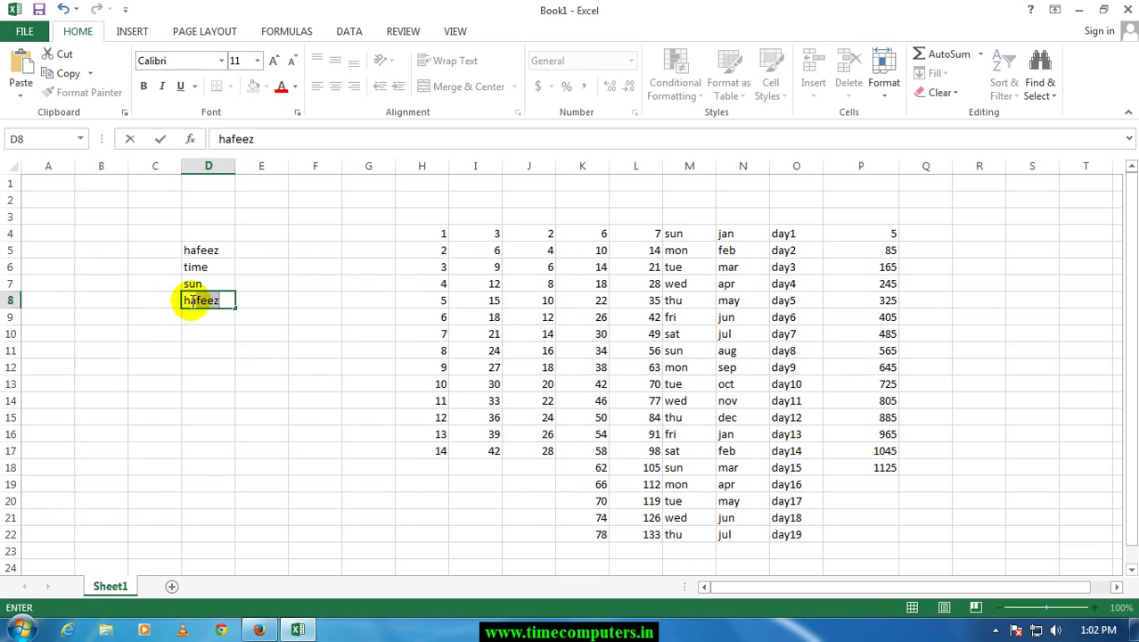
text(a)
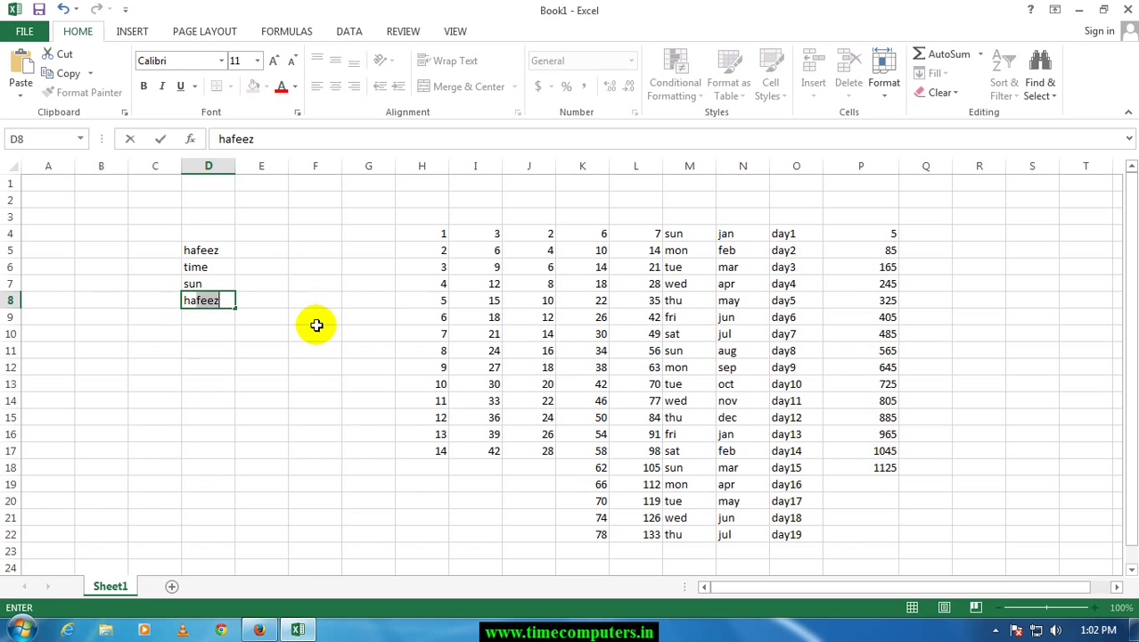
key(Return)
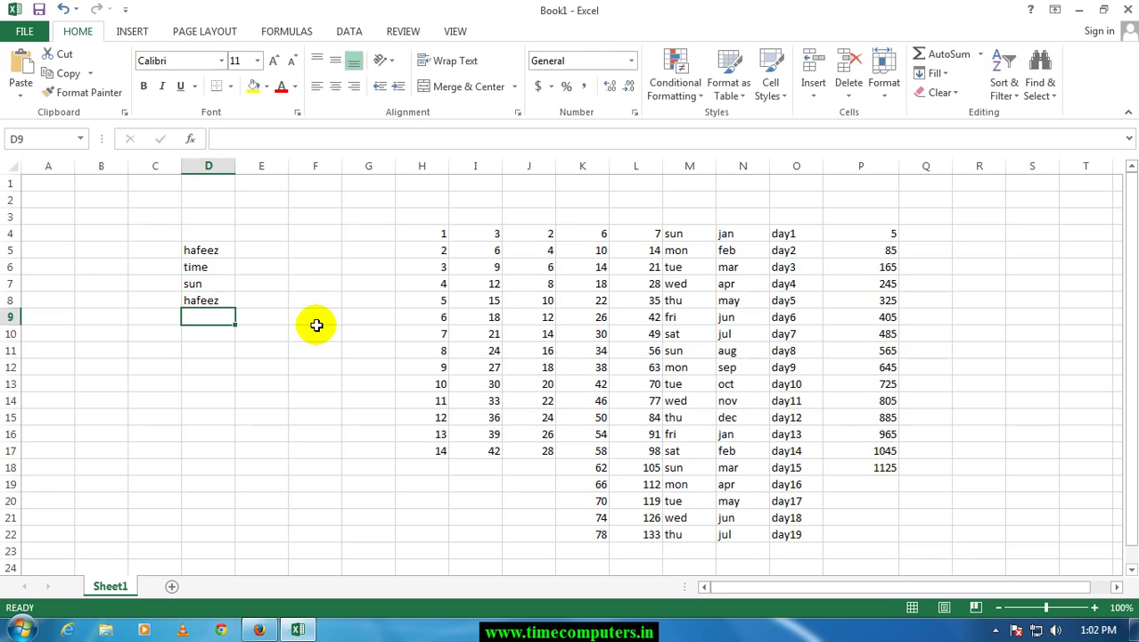
text(sun)
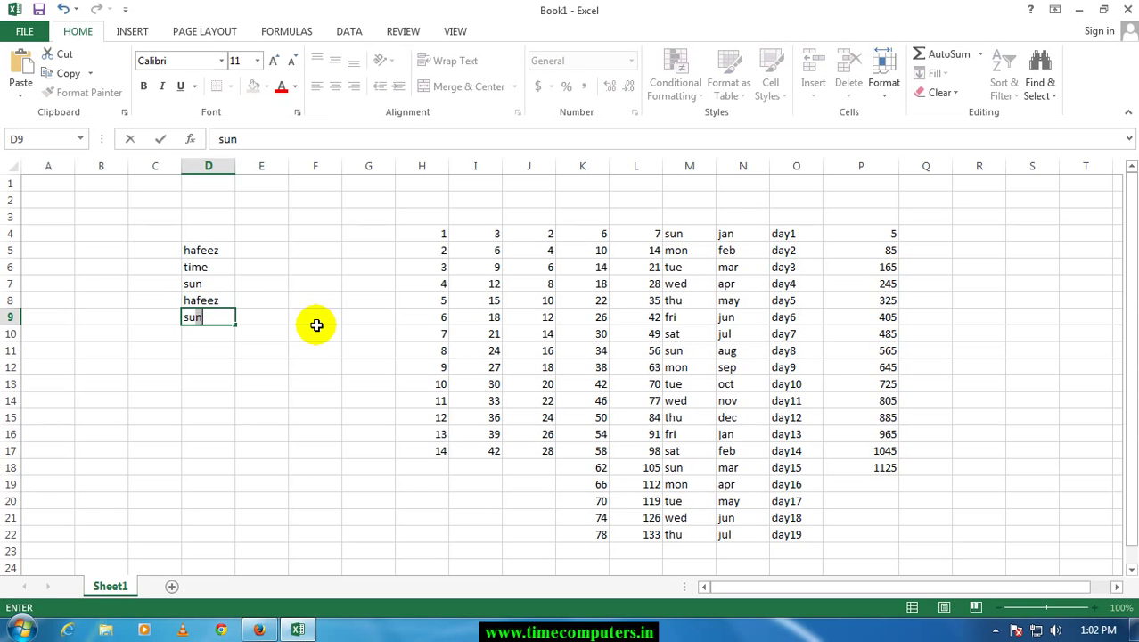
key(Return)
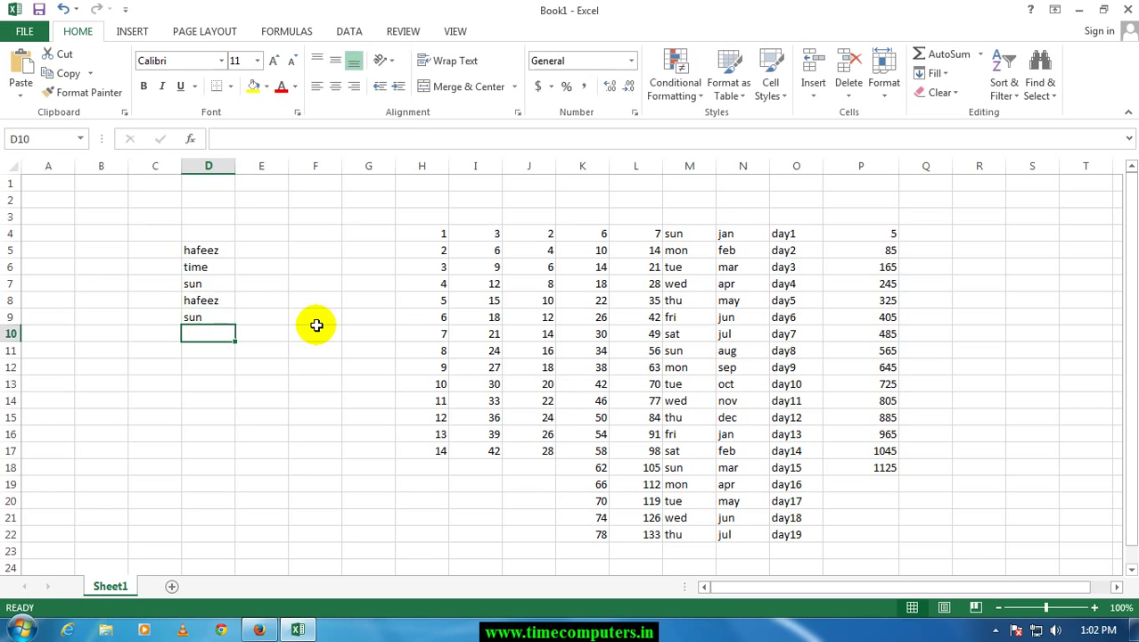
text(time)
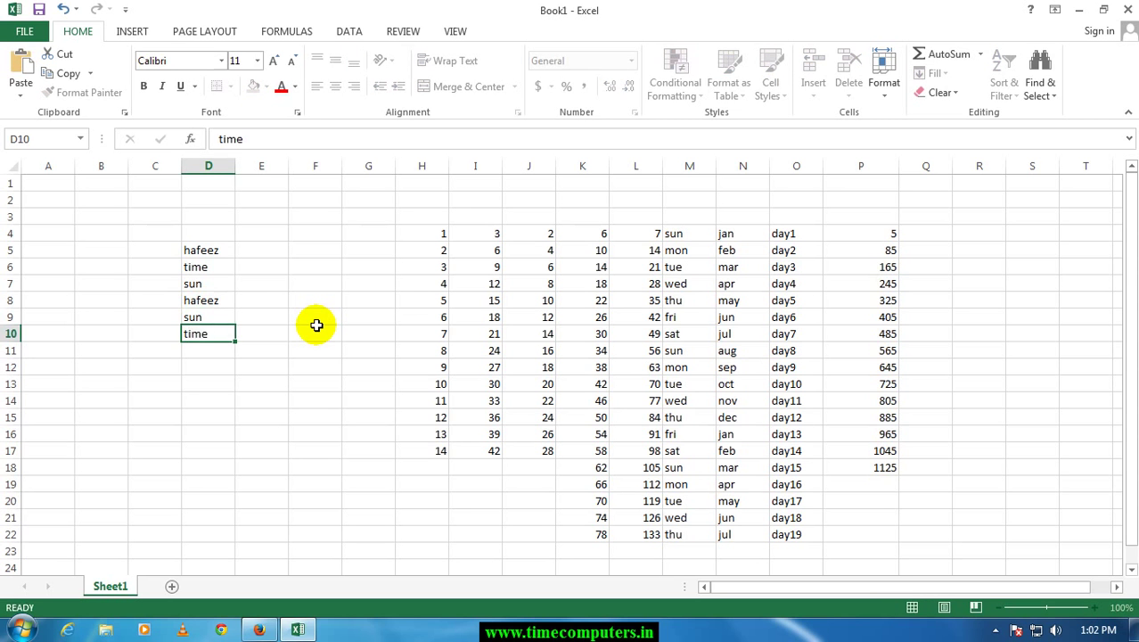
key(Return)
- AutoComplete time into D11–D13 and timecomputer into D14 and D15
text(t)
key(Return)
text(t)
key(Return)
text(t)
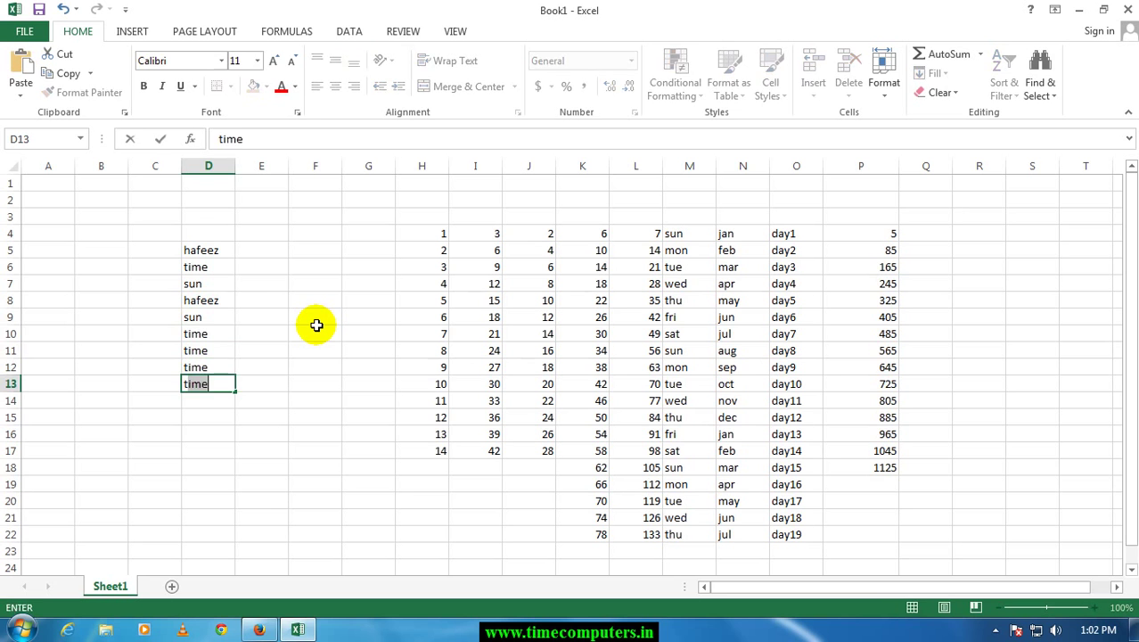
key(Return)
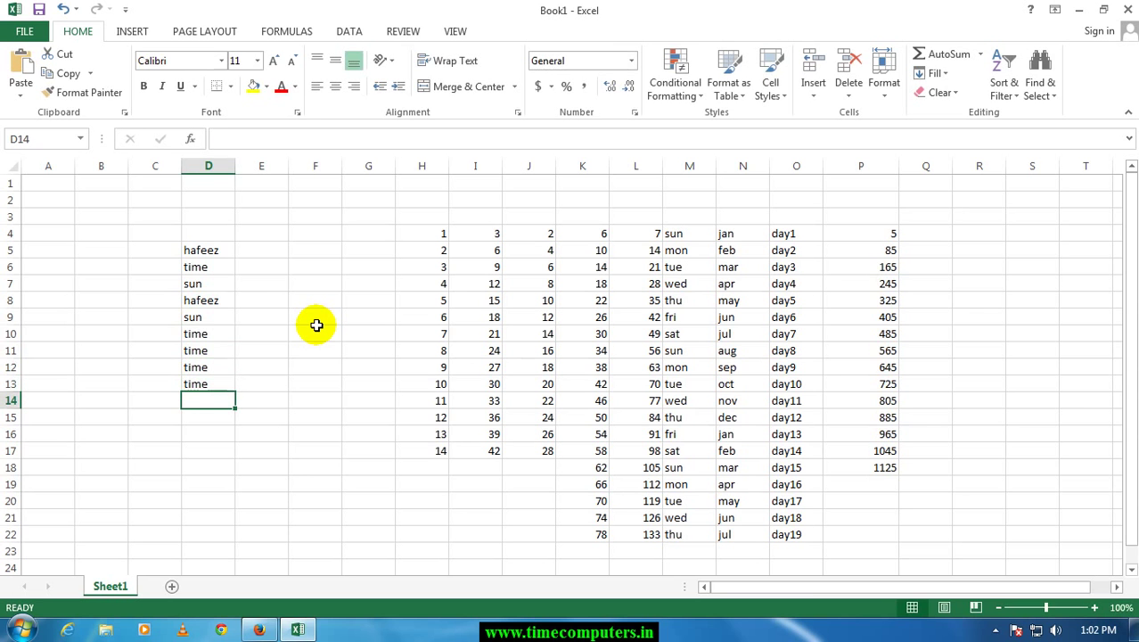
text(timecomputer)
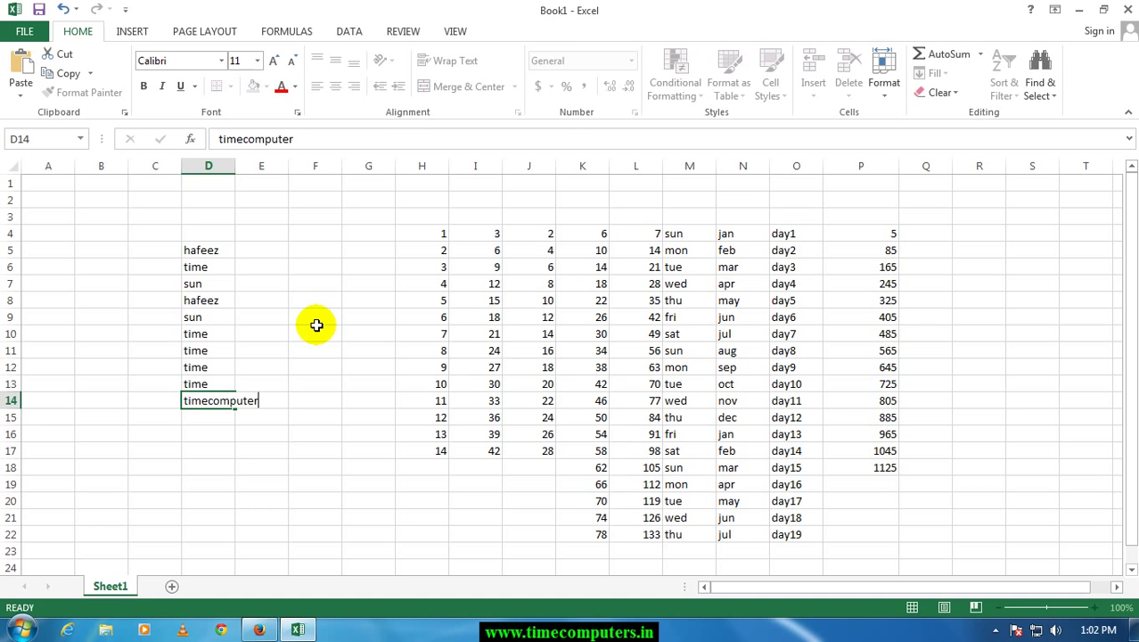
key(Return)
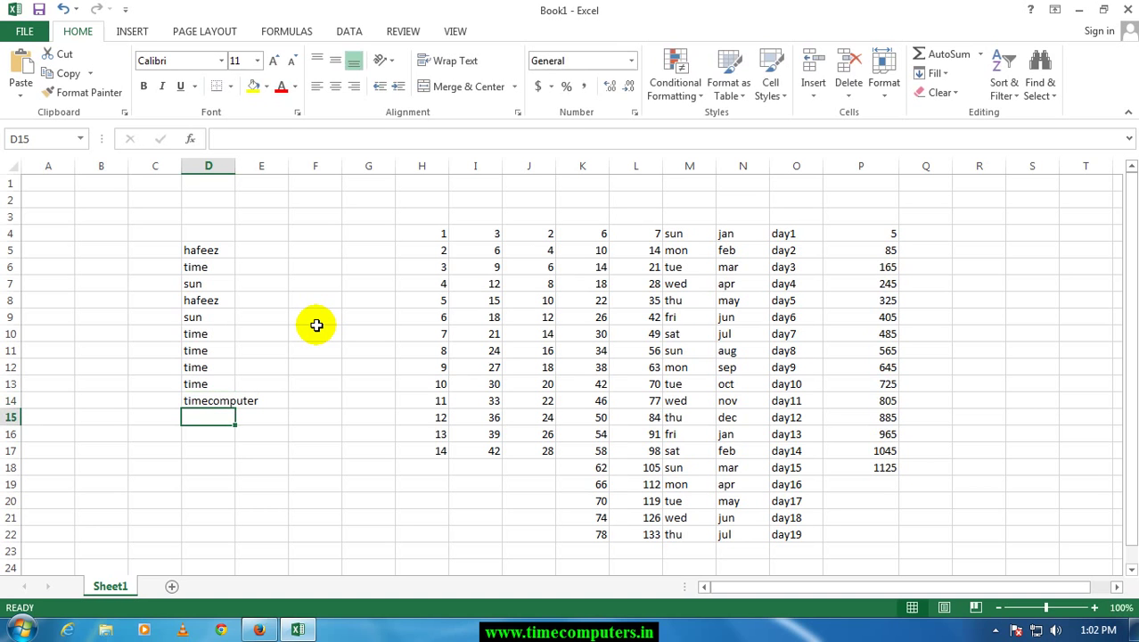
text(time)
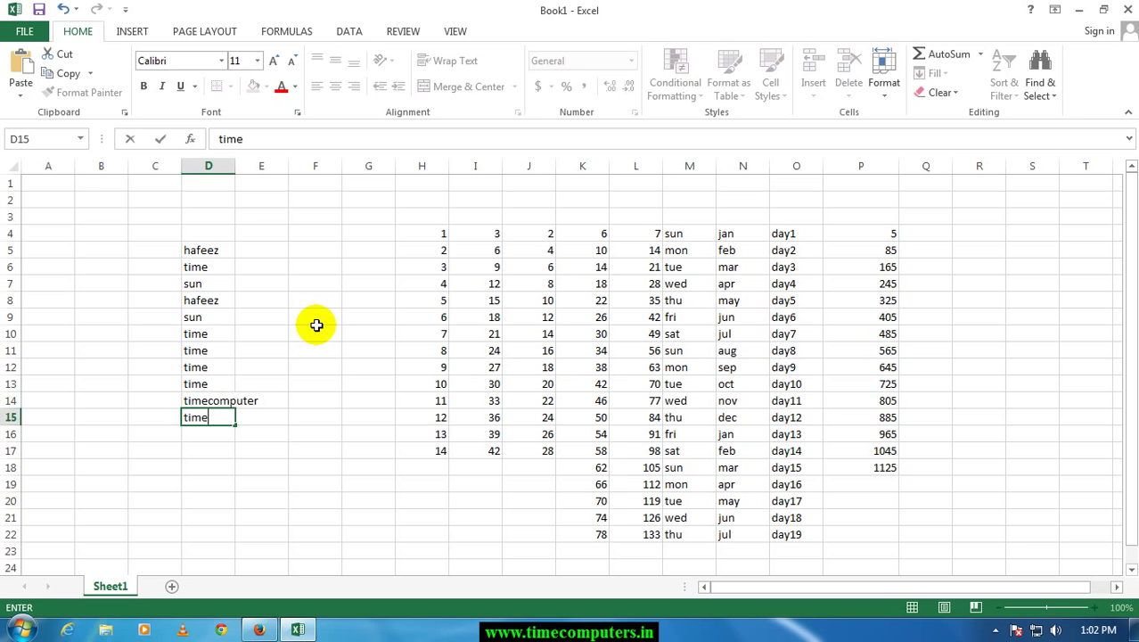
text(computer)
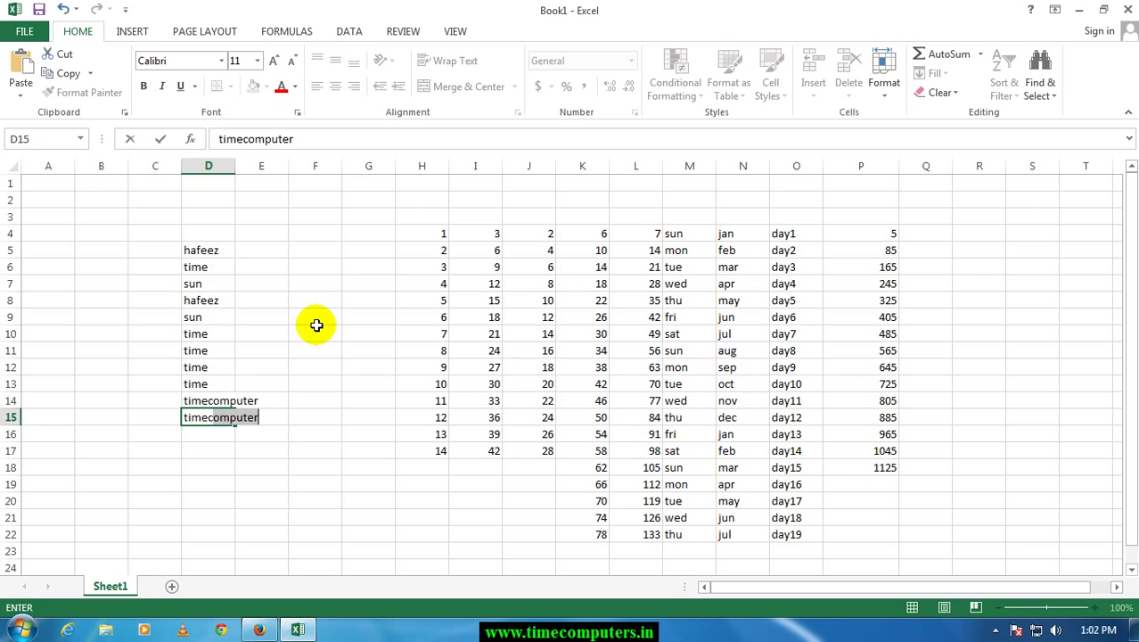
key(Return)
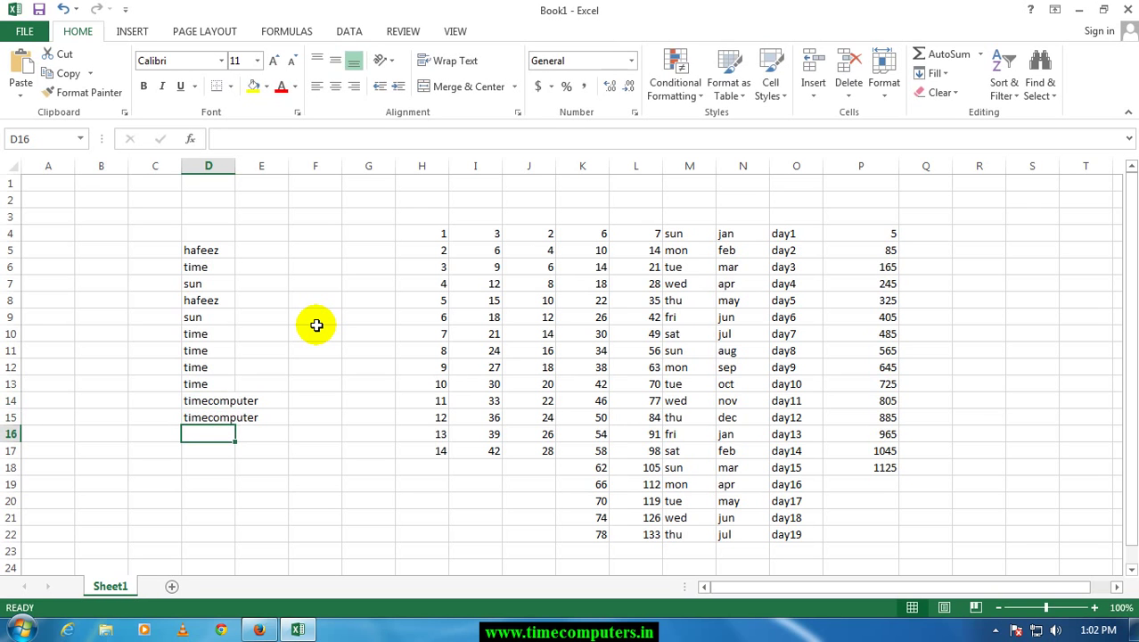